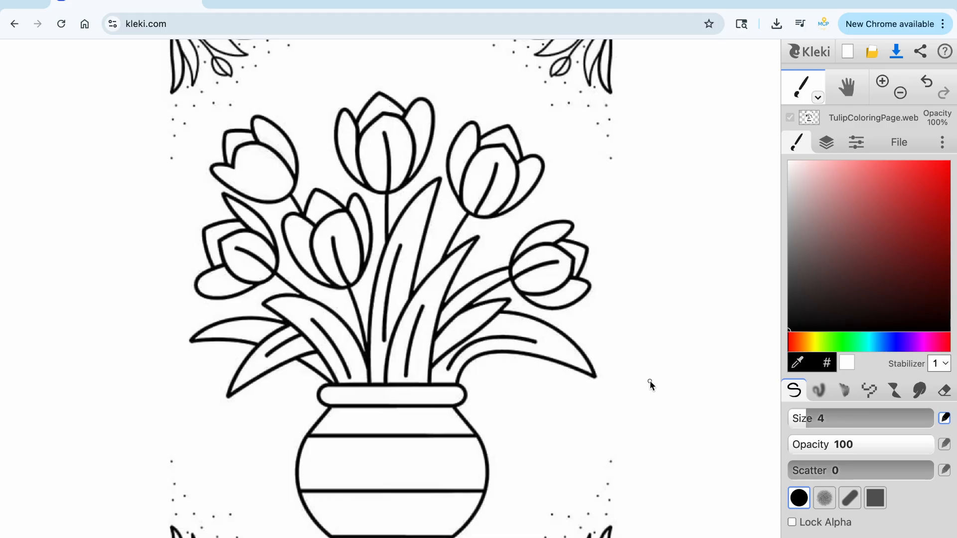
# Add a new empty layer above the TulipColoringPage.webp layer.
pyautogui.click(830, 144)
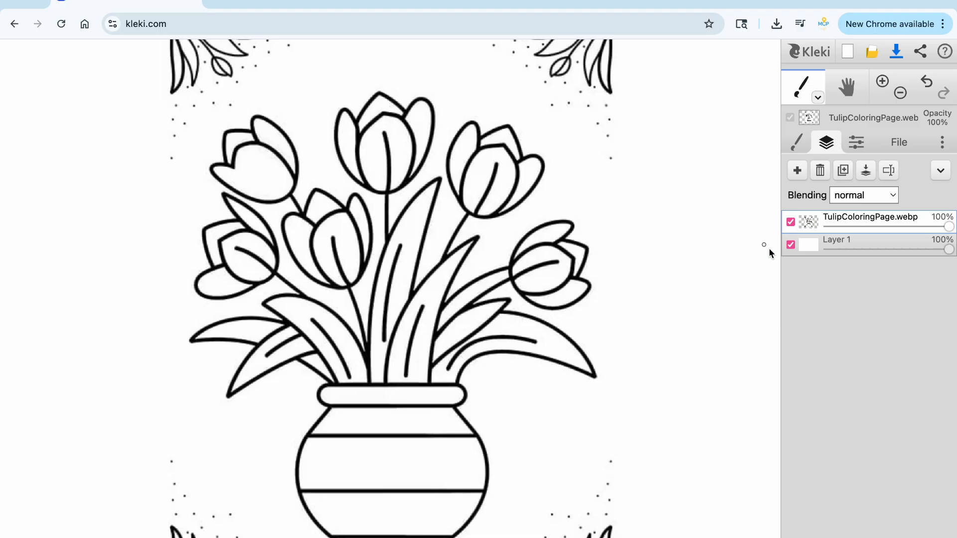
pyautogui.moveTo(804, 240)
pyautogui.click(794, 175)
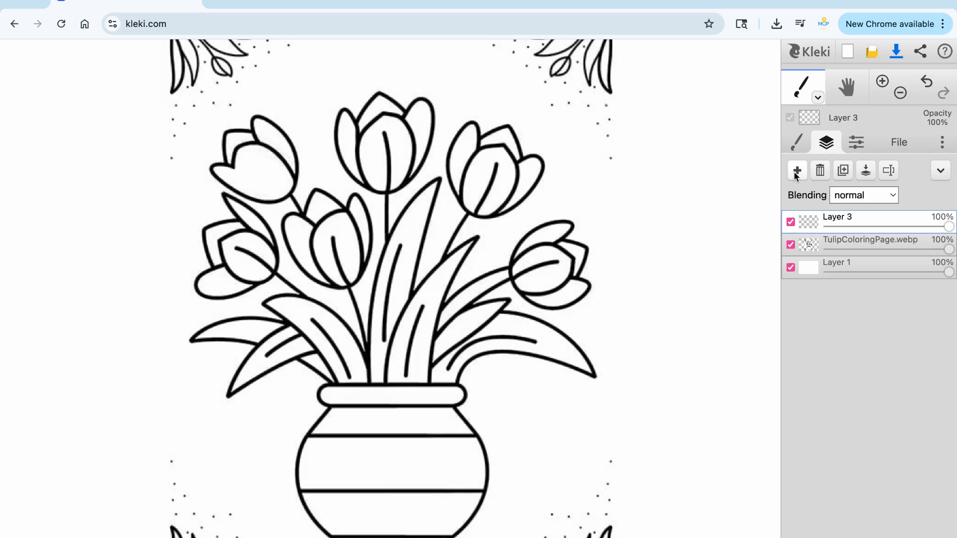
# Fill the centre and both side petals of the upper-right tulip with bright red using the Paint Bucket.
pyautogui.click(817, 98)
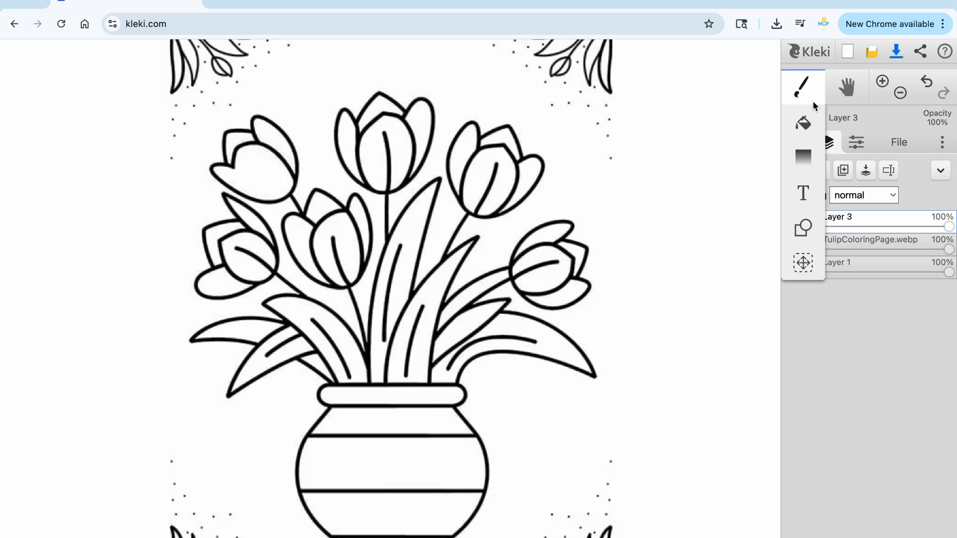
pyautogui.click(801, 124)
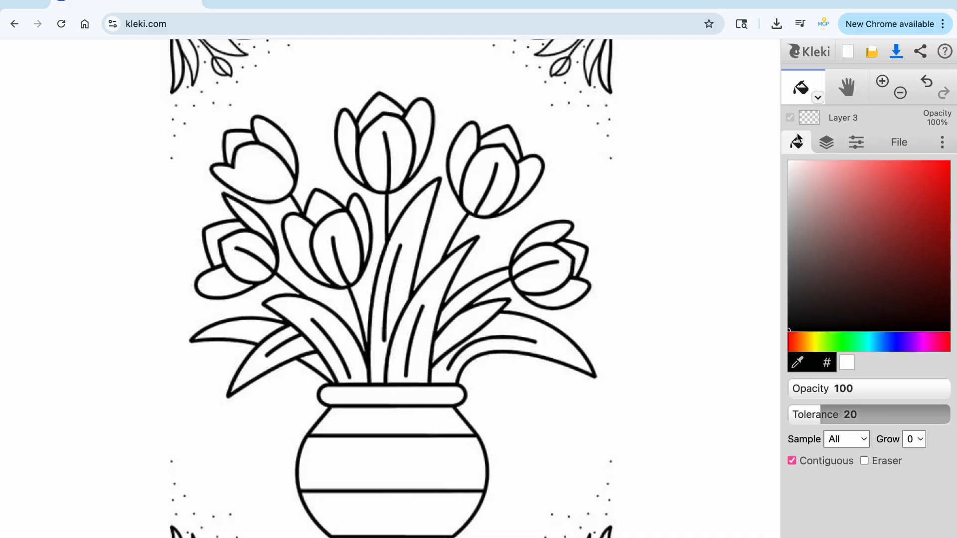
pyautogui.moveTo(811, 316); pyautogui.dragTo(948, 164)
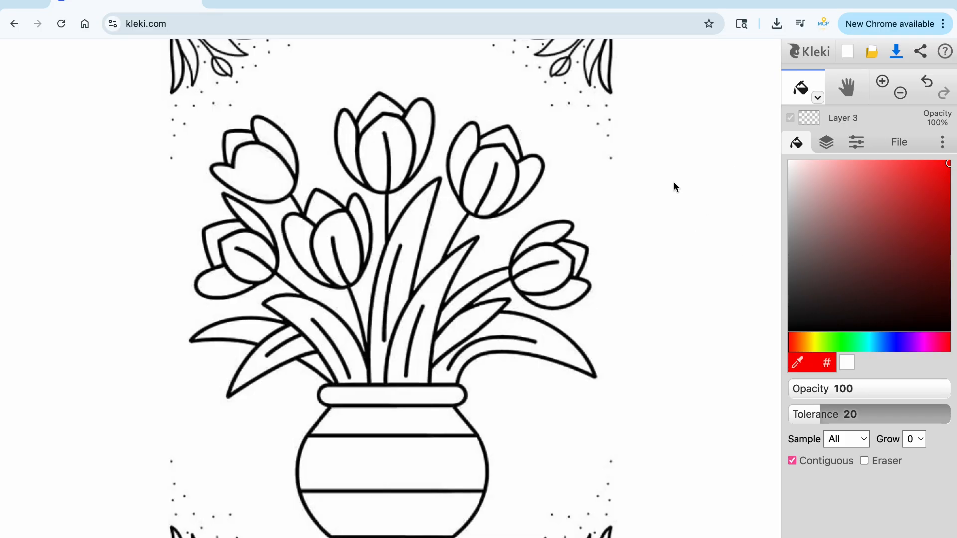
pyautogui.click(488, 167)
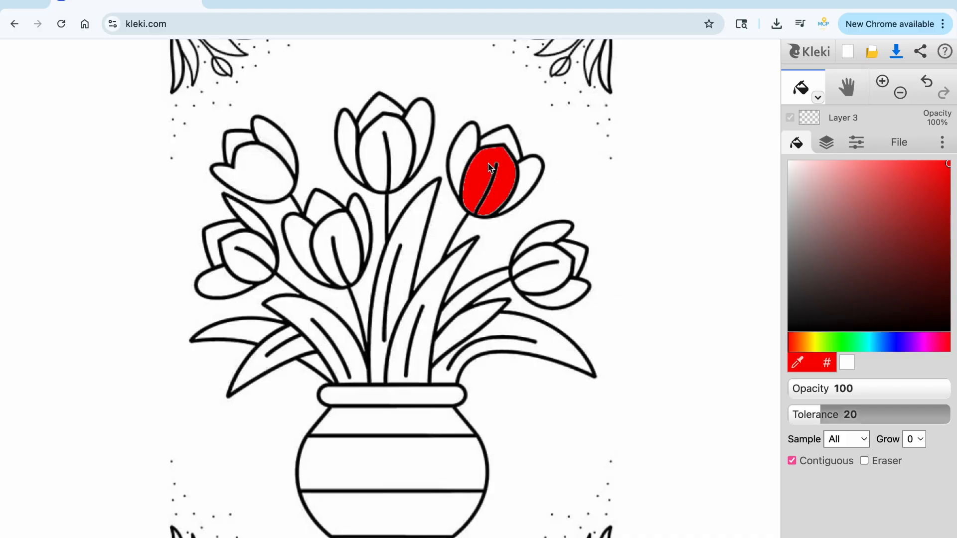
pyautogui.click(469, 152)
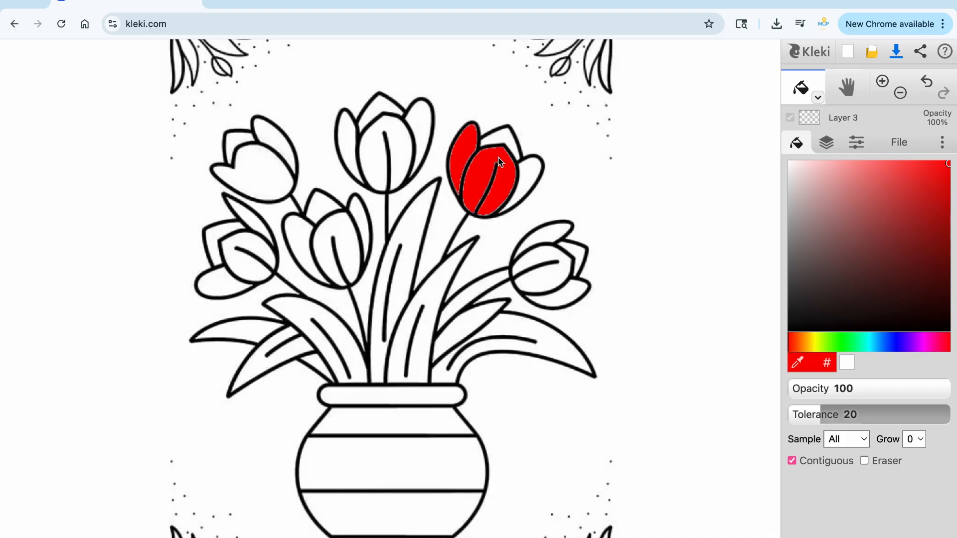
pyautogui.click(525, 175)
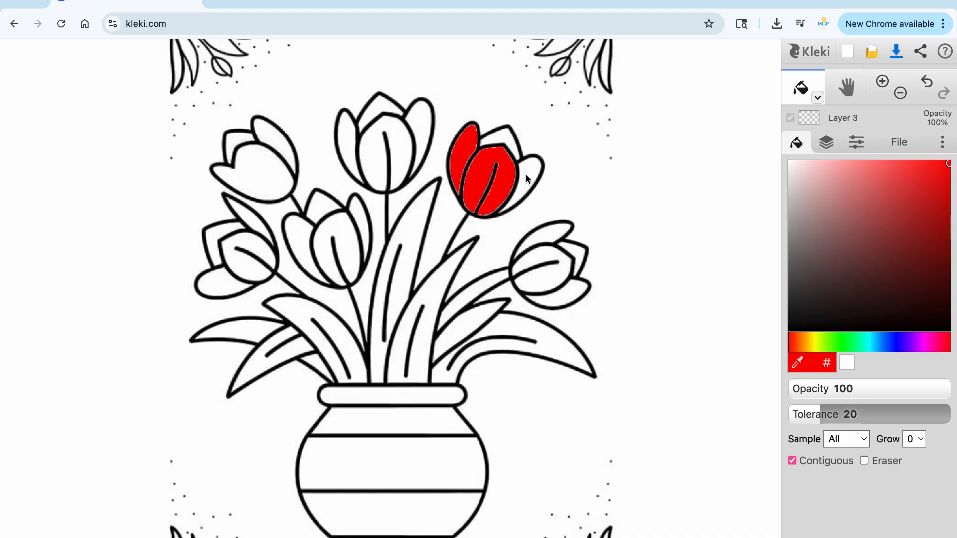
# Fill the front and side petals of the lower-right tulip and the top-centre tulip with the same red.
pyautogui.click(535, 244)
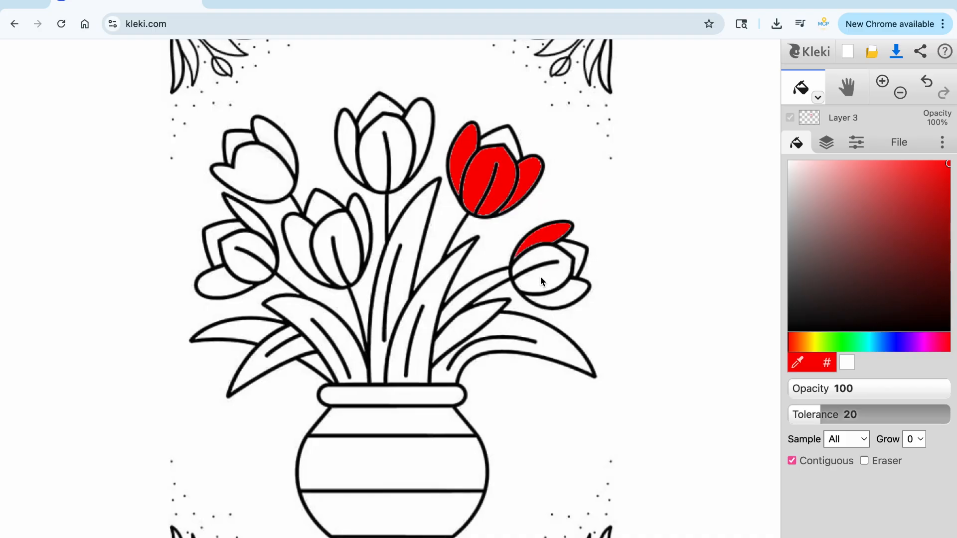
pyautogui.click(541, 277)
pyautogui.click(561, 302)
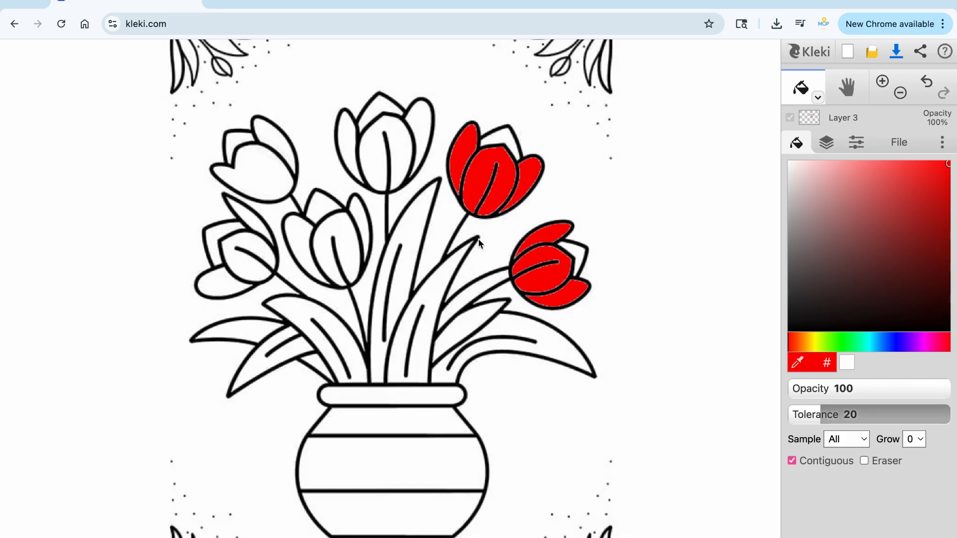
pyautogui.click(423, 145)
pyautogui.click(405, 145)
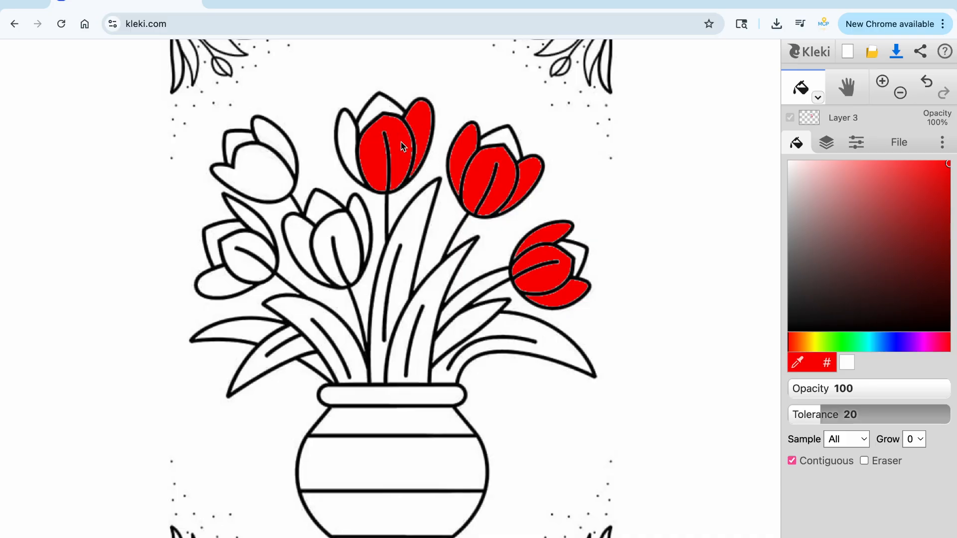
pyautogui.click(355, 140)
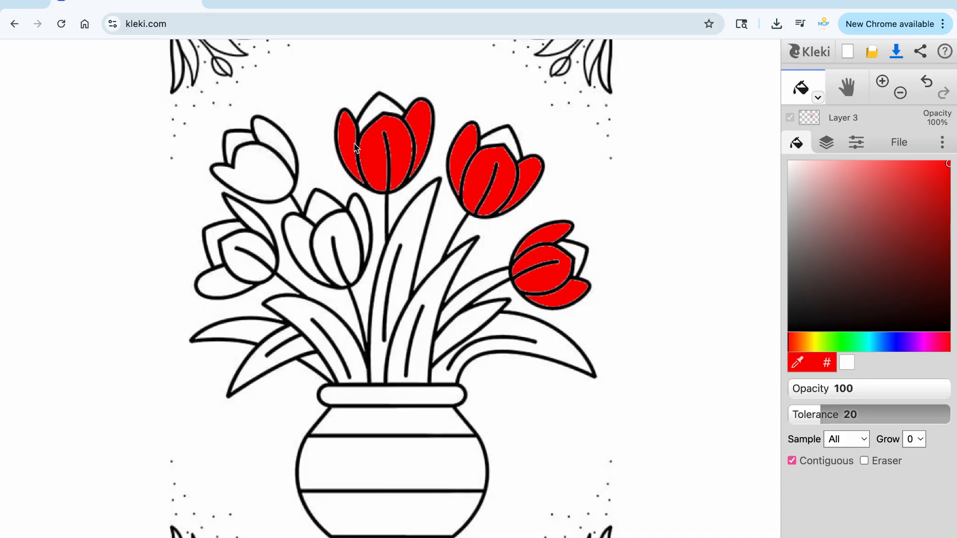
# Fill the front and side petals of the three remaining tulips on the bouquet's left side with red.
pyautogui.click(341, 231)
pyautogui.click(307, 237)
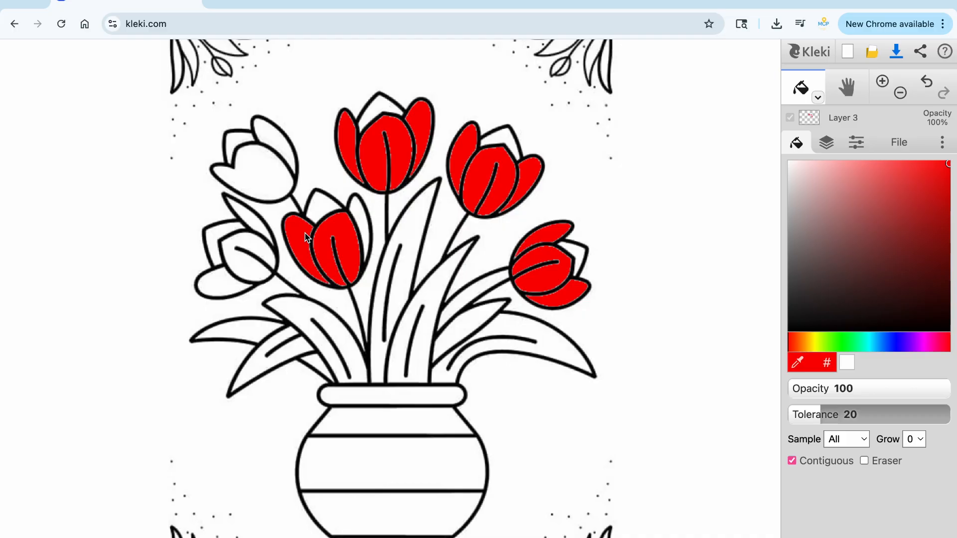
pyautogui.click(360, 219)
pyautogui.click(267, 181)
pyautogui.click(287, 146)
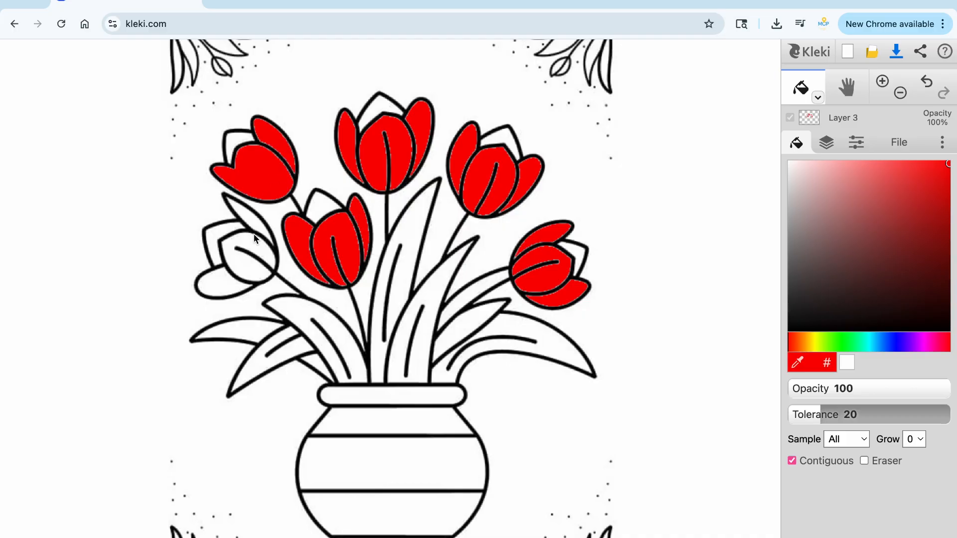
pyautogui.click(254, 235)
pyautogui.click(255, 241)
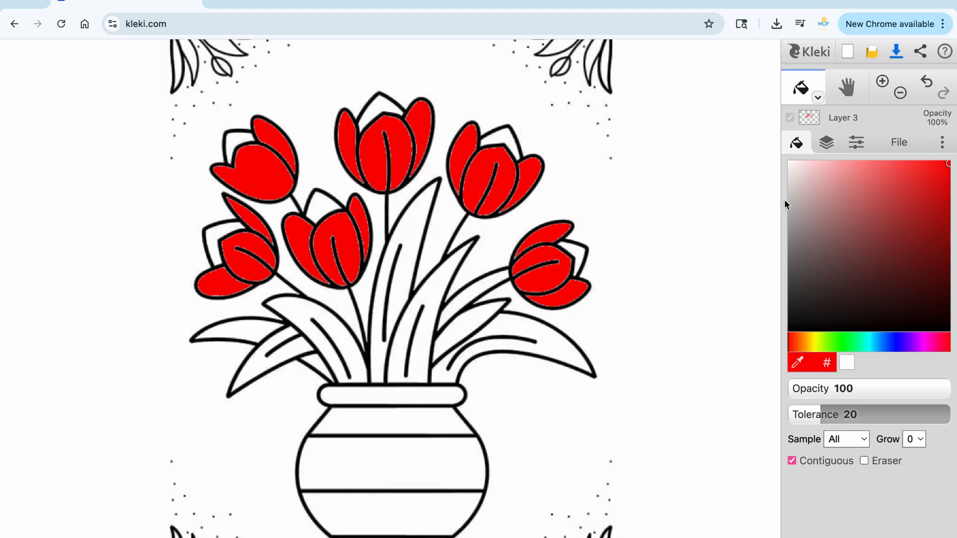
# Fill the back petal of all six tulips with a light yellow.
pyautogui.click(824, 343)
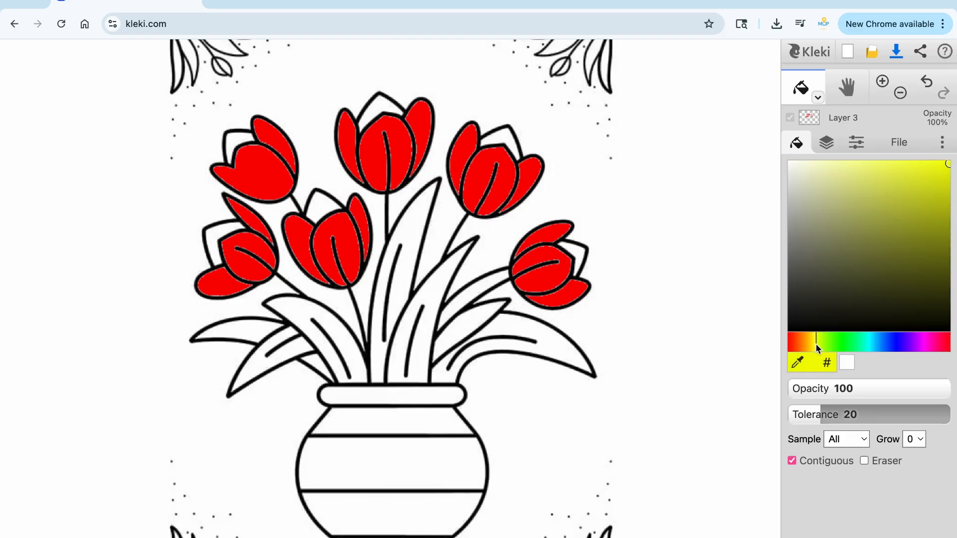
pyautogui.moveTo(946, 166); pyautogui.dragTo(872, 164)
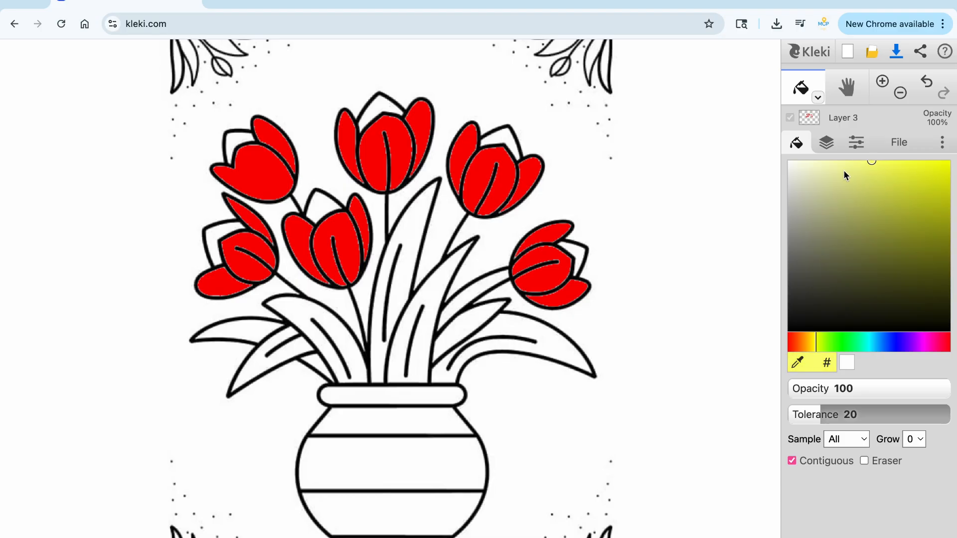
pyautogui.click(392, 110)
pyautogui.click(495, 141)
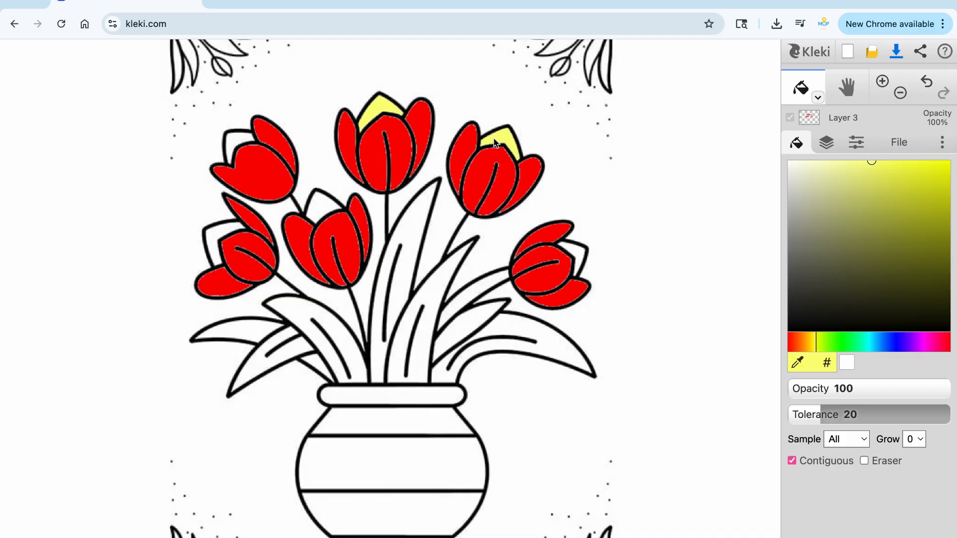
pyautogui.click(318, 204)
pyautogui.click(241, 142)
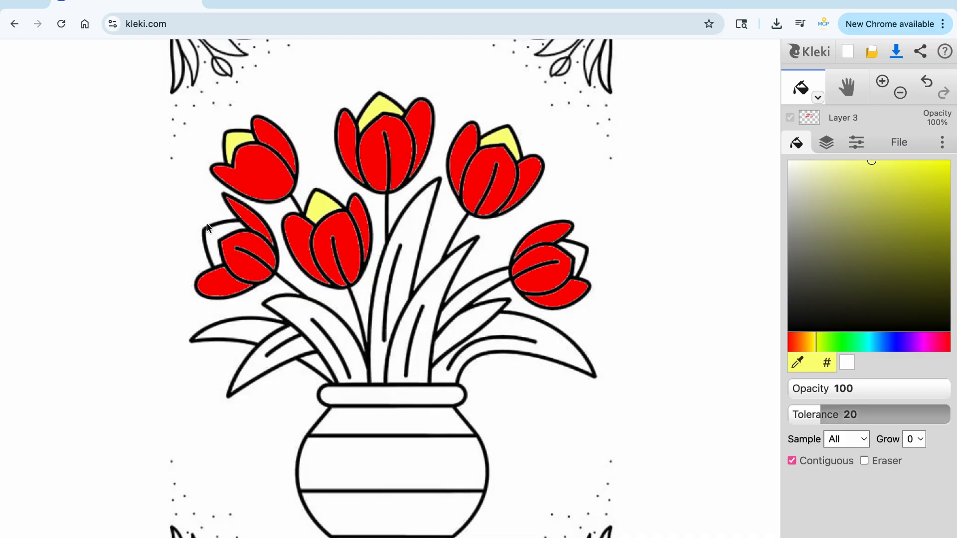
pyautogui.click(222, 237)
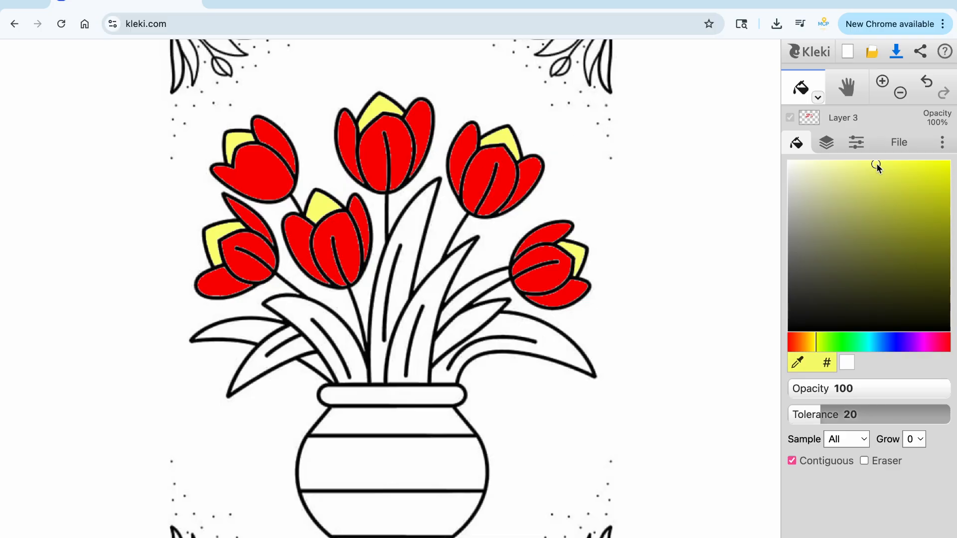
# Fill all the tulip leaves above the vase with a dark green.
pyautogui.moveTo(875, 163); pyautogui.dragTo(852, 295)
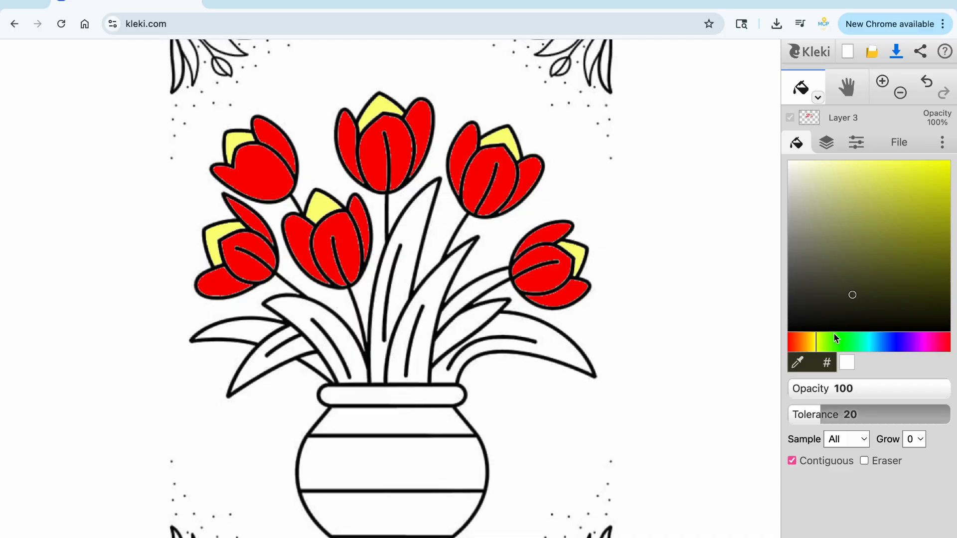
pyautogui.moveTo(827, 346); pyautogui.dragTo(847, 348)
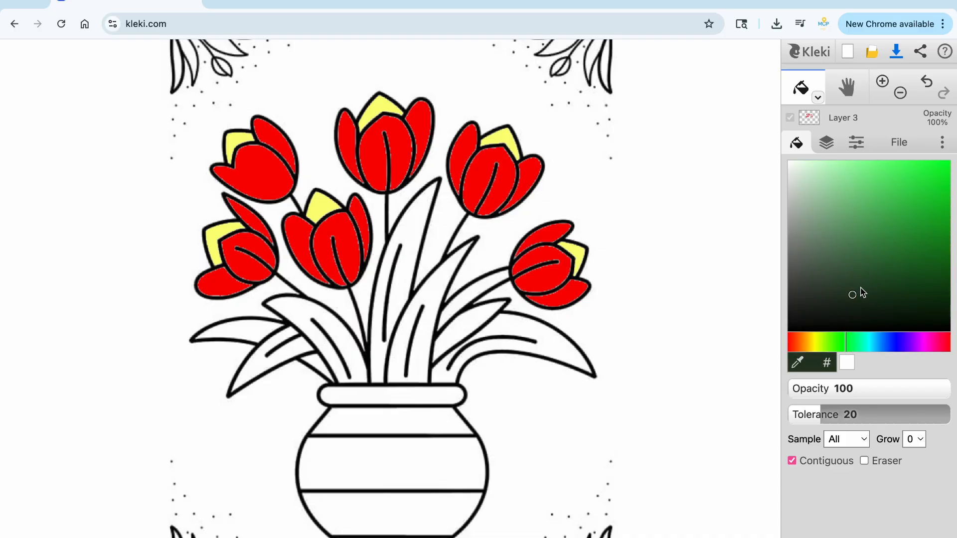
pyautogui.moveTo(856, 299); pyautogui.dragTo(883, 260)
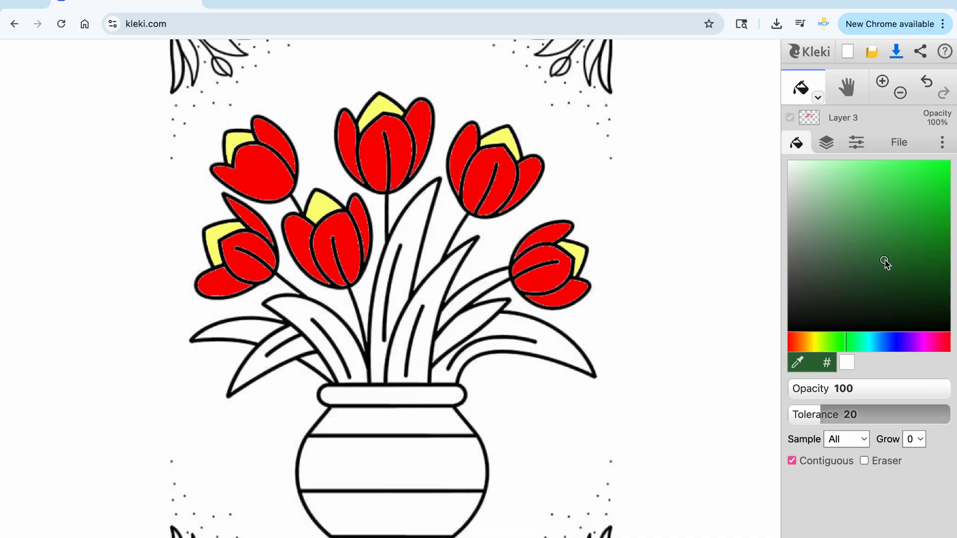
pyautogui.click(420, 343)
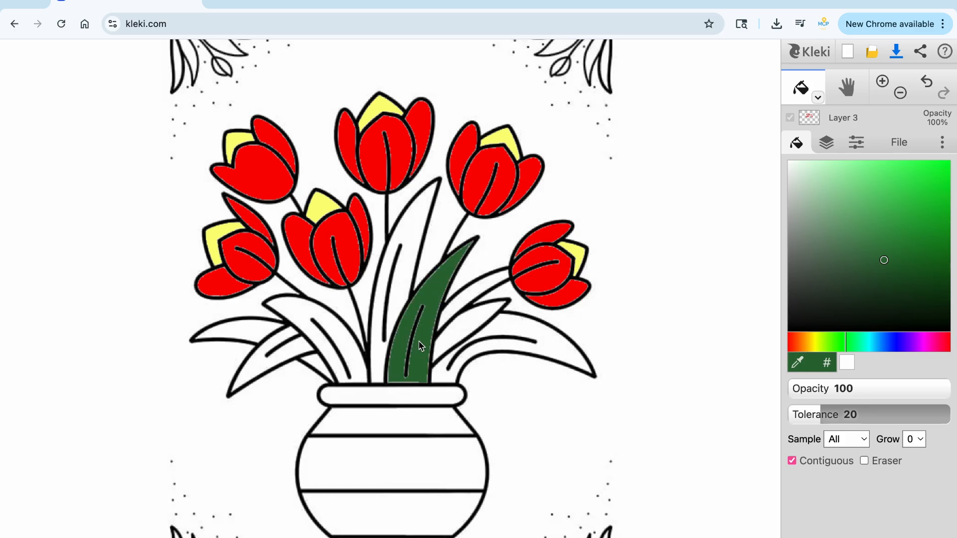
pyautogui.click(402, 307)
pyautogui.click(345, 349)
pyautogui.click(300, 349)
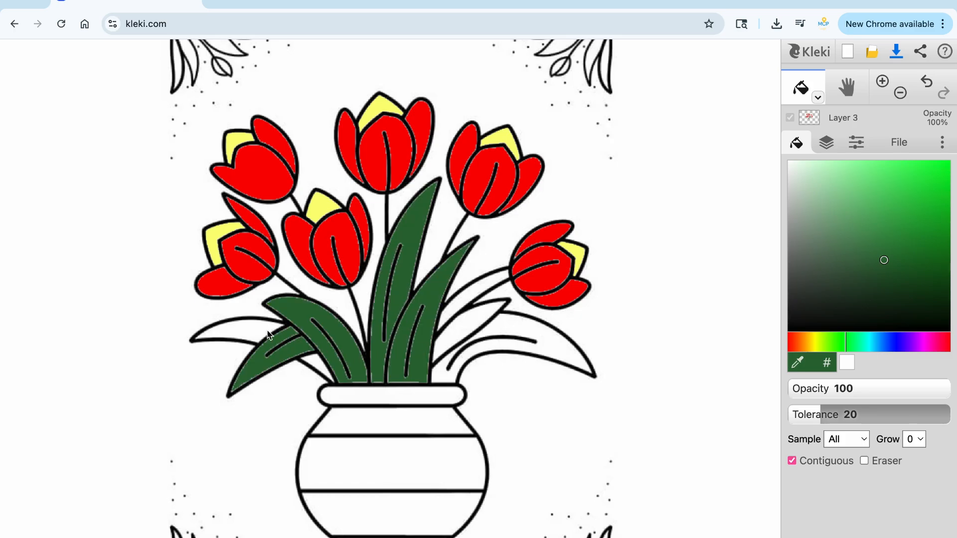
pyautogui.click(266, 334)
pyautogui.click(322, 362)
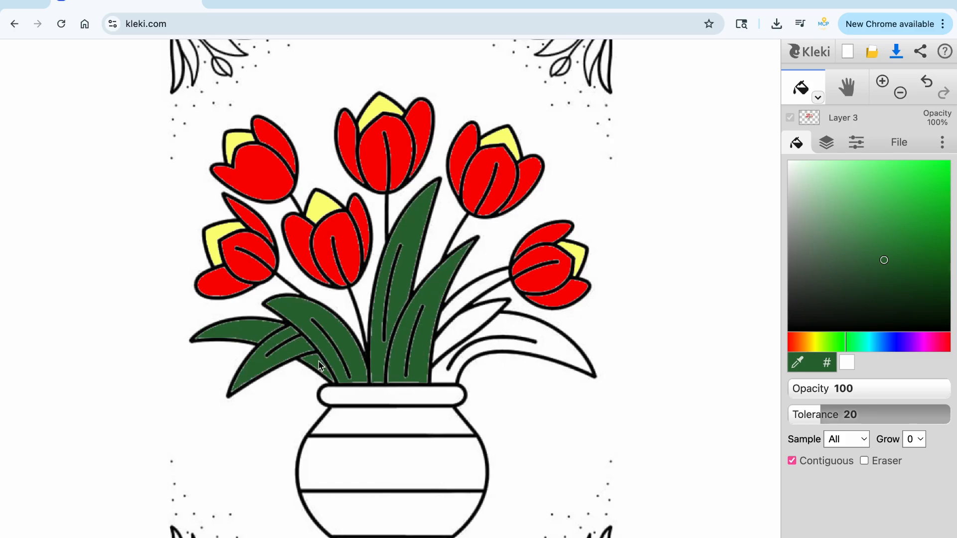
pyautogui.click(472, 331)
pyautogui.click(504, 335)
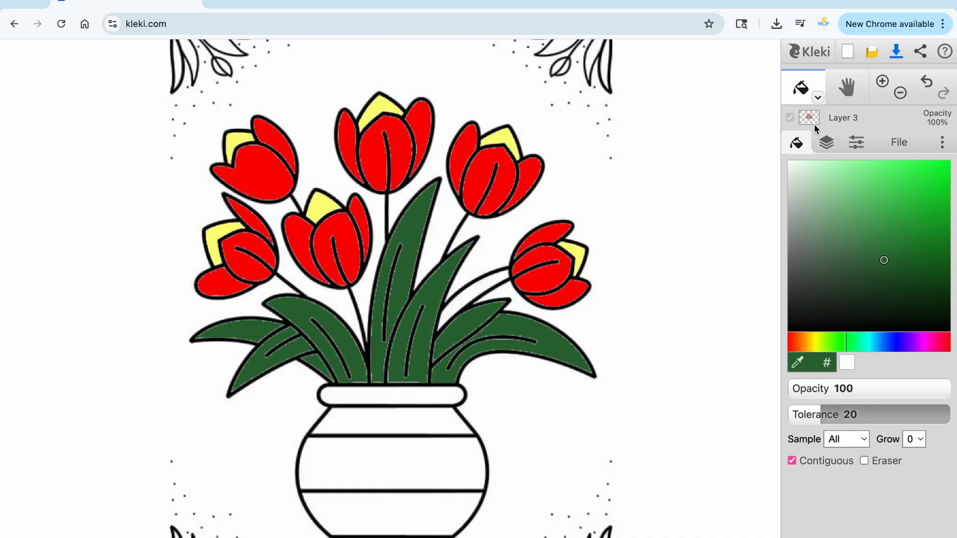
# Add another empty layer above the layer holding the coloured flowers and leaves.
pyautogui.moveTo(812, 122)
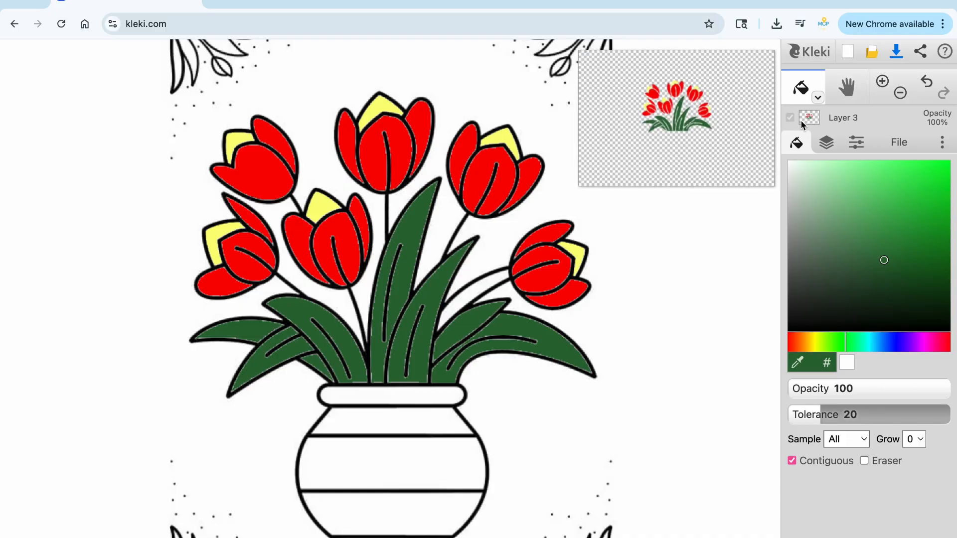
pyautogui.click(825, 143)
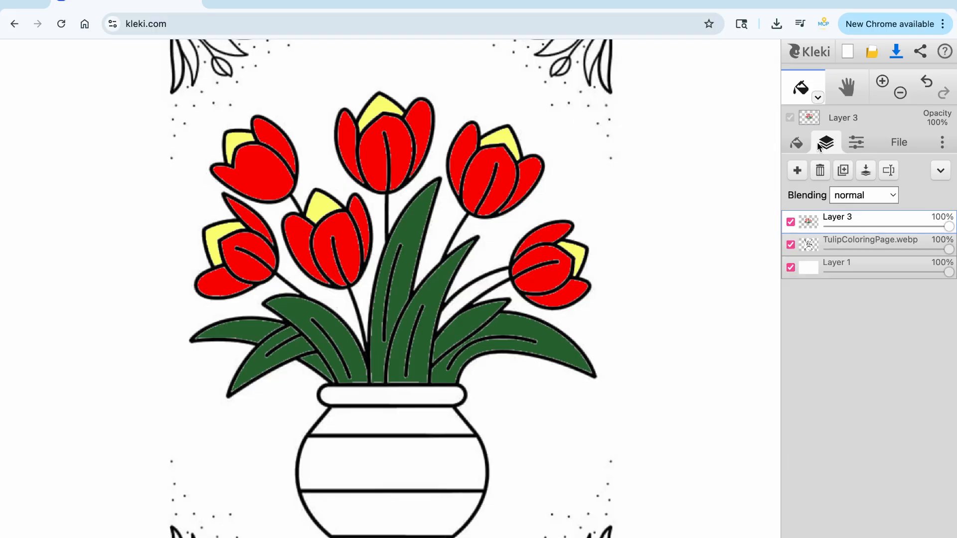
pyautogui.click(798, 175)
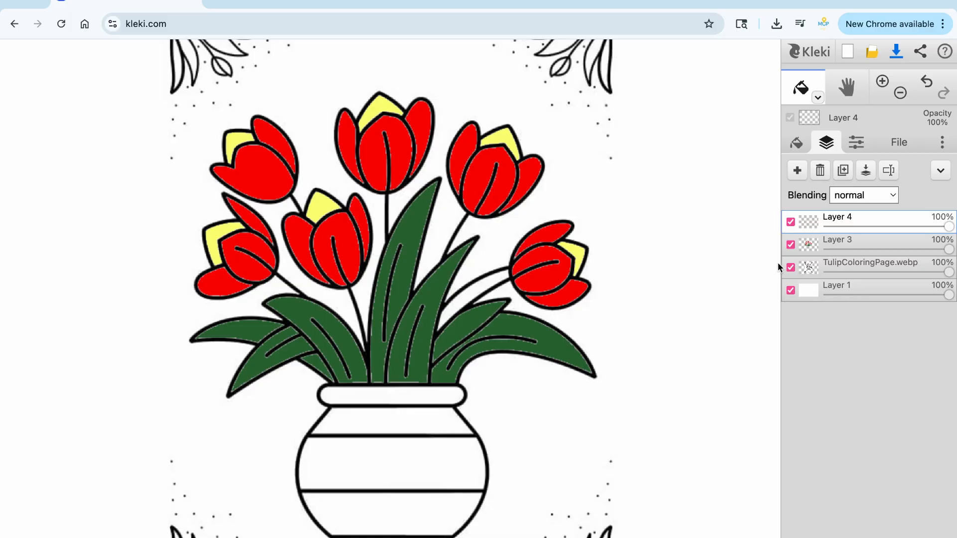
# Fill the background around the bouquet with a pale pink on the new layer.
pyautogui.click(796, 143)
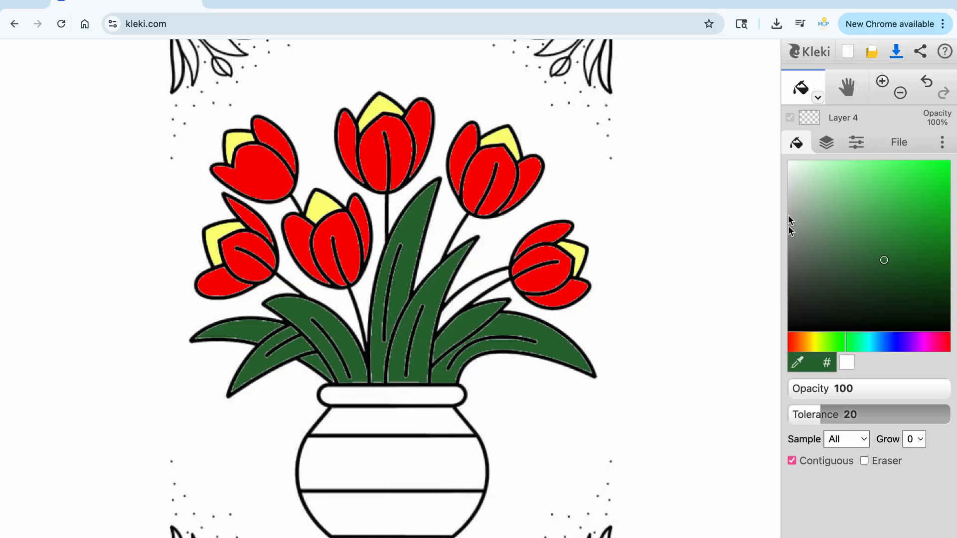
pyautogui.click(879, 284)
pyautogui.moveTo(880, 286)
pyautogui.mouseDown()
pyautogui.moveTo(862, 293)
pyautogui.moveTo(810, 219)
pyautogui.moveTo(822, 228)
pyautogui.mouseUp()
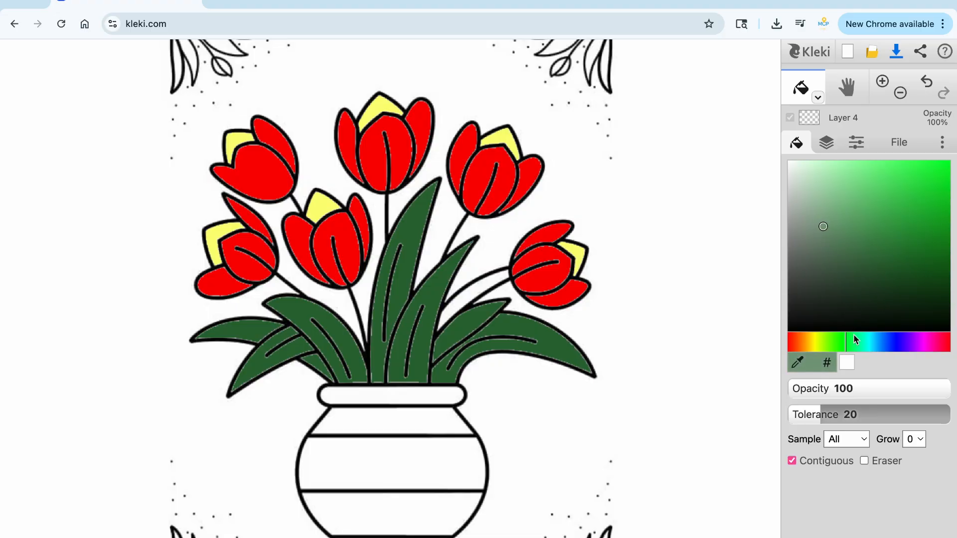
pyautogui.moveTo(852, 341)
pyautogui.mouseDown()
pyautogui.moveTo(912, 349)
pyautogui.moveTo(818, 341)
pyautogui.moveTo(945, 345)
pyautogui.mouseUp()
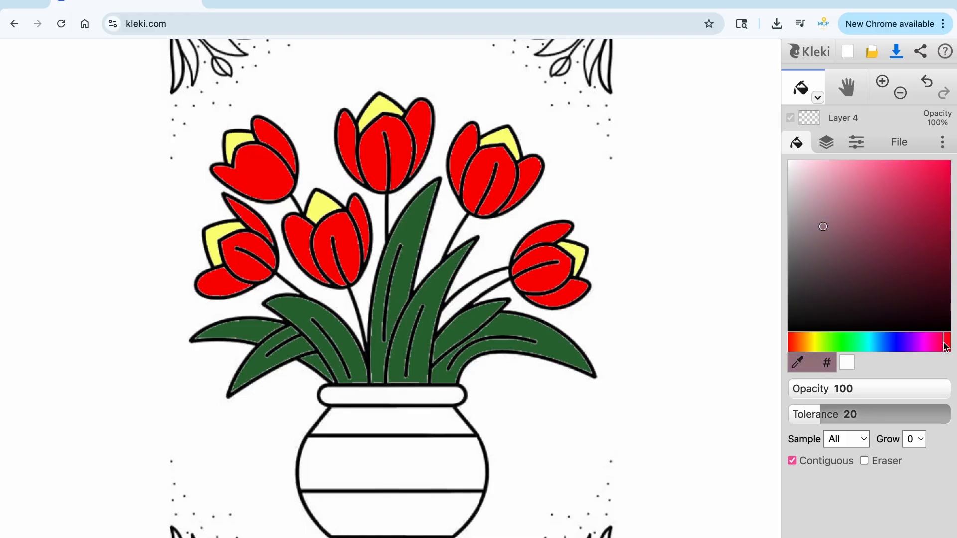
pyautogui.moveTo(828, 227)
pyautogui.mouseDown()
pyautogui.moveTo(841, 186)
pyautogui.moveTo(807, 166)
pyautogui.mouseUp()
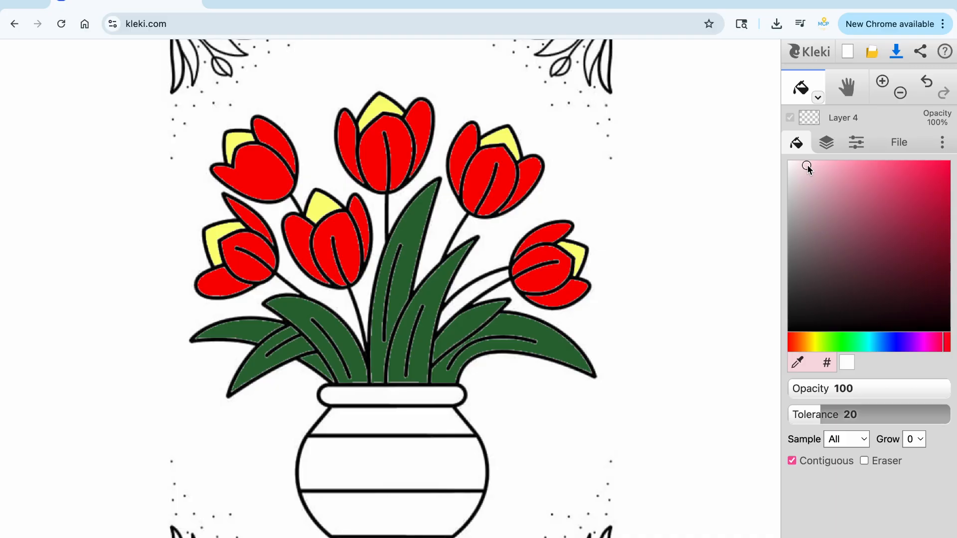
pyautogui.click(593, 150)
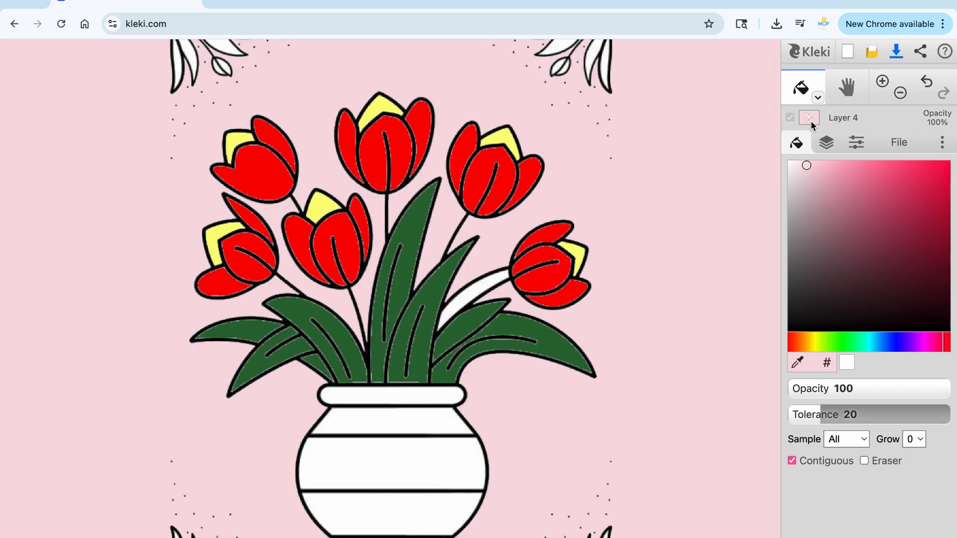
# Fill the white gap between the stems of the lower-right tulip with the pale pink on Layer 3.
pyautogui.click(813, 99)
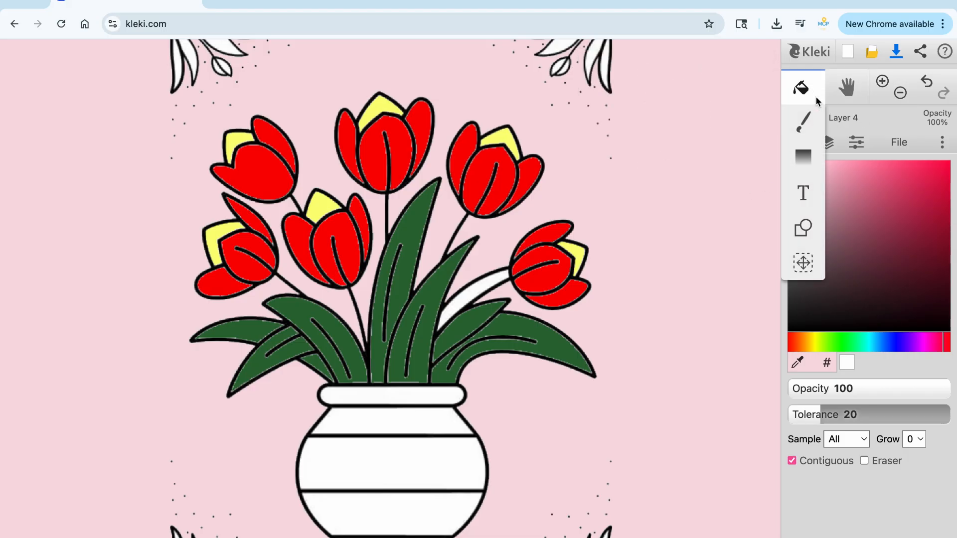
pyautogui.click(826, 143)
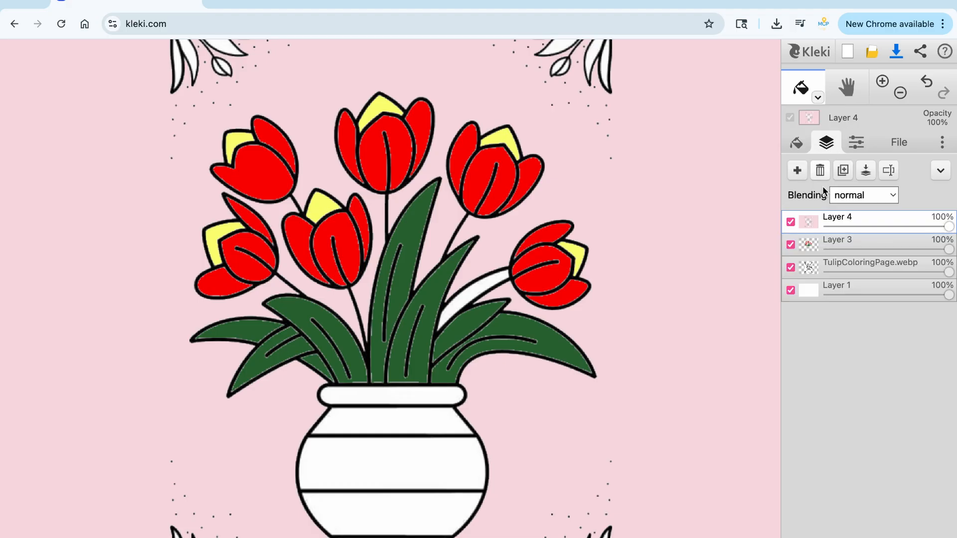
pyautogui.click(808, 245)
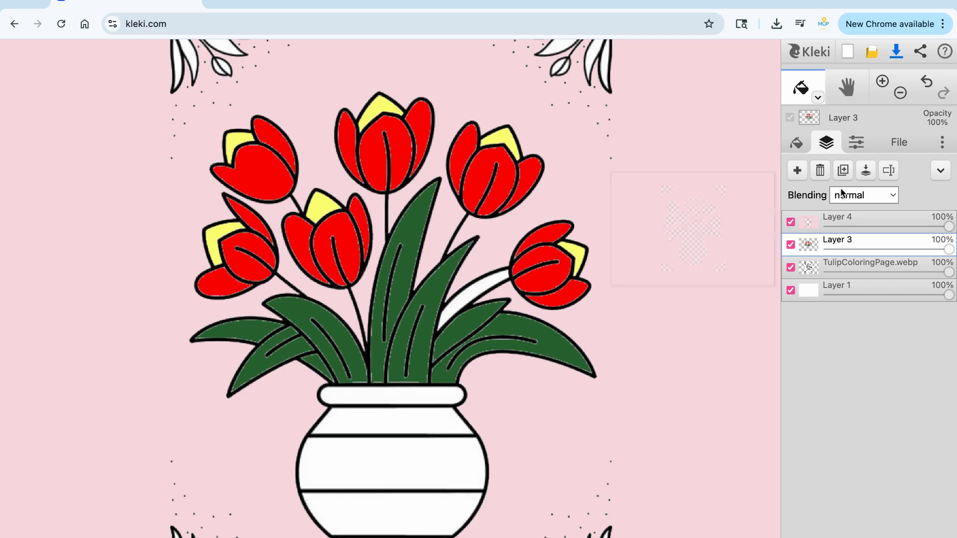
pyautogui.click(800, 144)
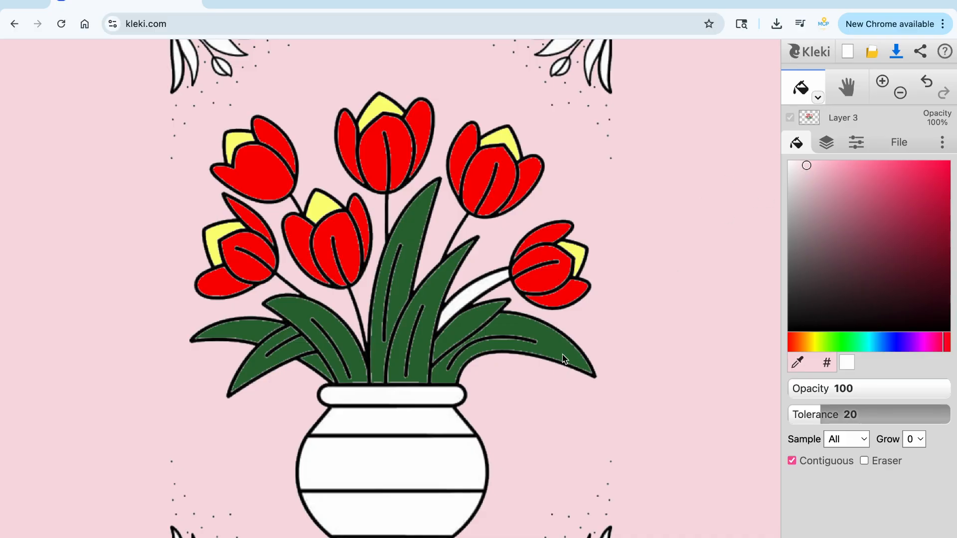
pyautogui.click(463, 302)
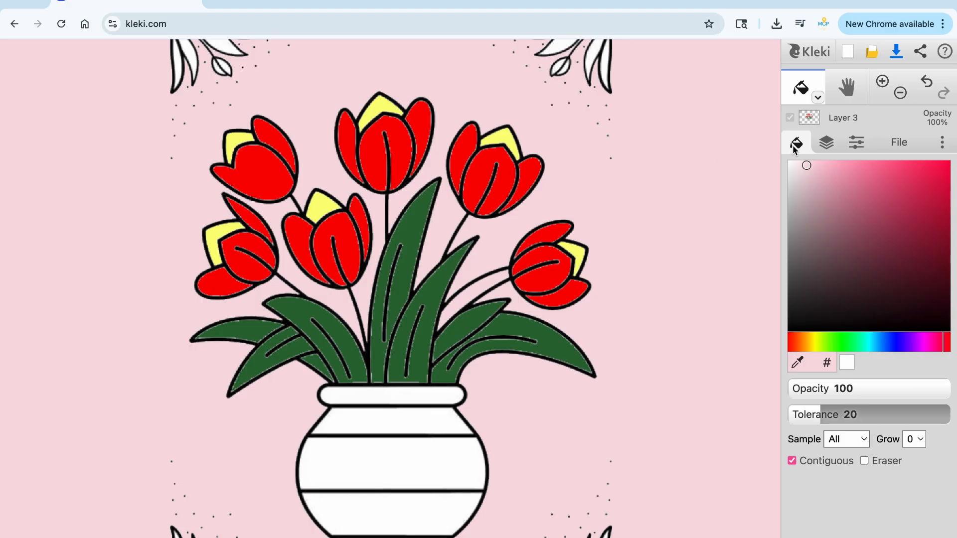
# Fill the leaves of the corner ornaments around the page with a dark green on Layer 3.
pyautogui.moveTo(806, 166); pyautogui.dragTo(844, 311)
pyautogui.moveTo(906, 344)
pyautogui.mouseDown()
pyautogui.moveTo(850, 343)
pyautogui.moveTo(882, 288)
pyautogui.moveTo(848, 270)
pyautogui.mouseUp()
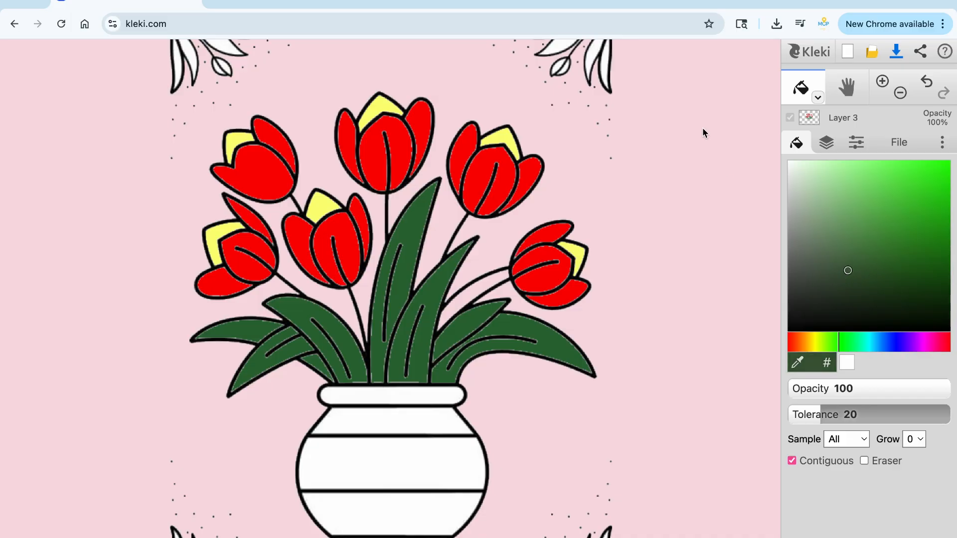
pyautogui.click(593, 52)
pyautogui.click(606, 66)
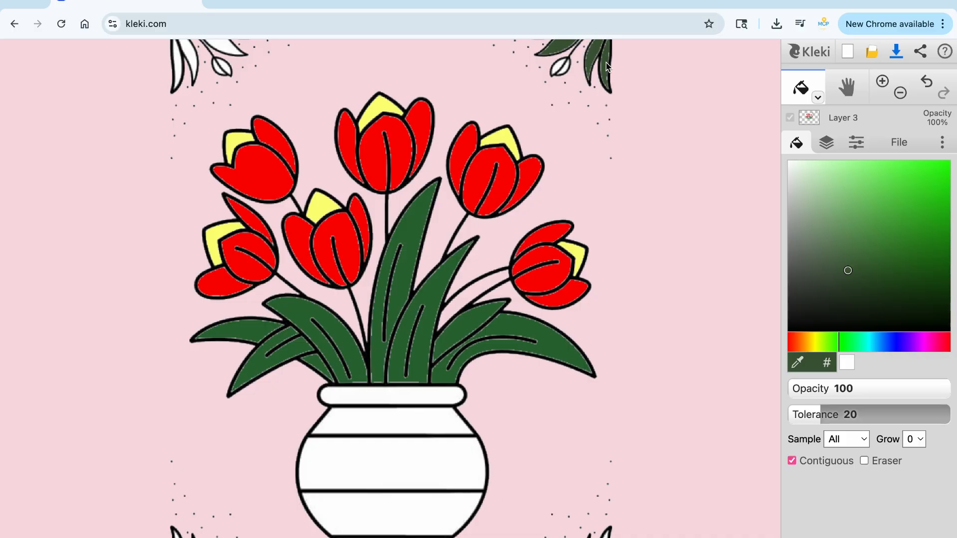
pyautogui.click(223, 52)
pyautogui.click(192, 64)
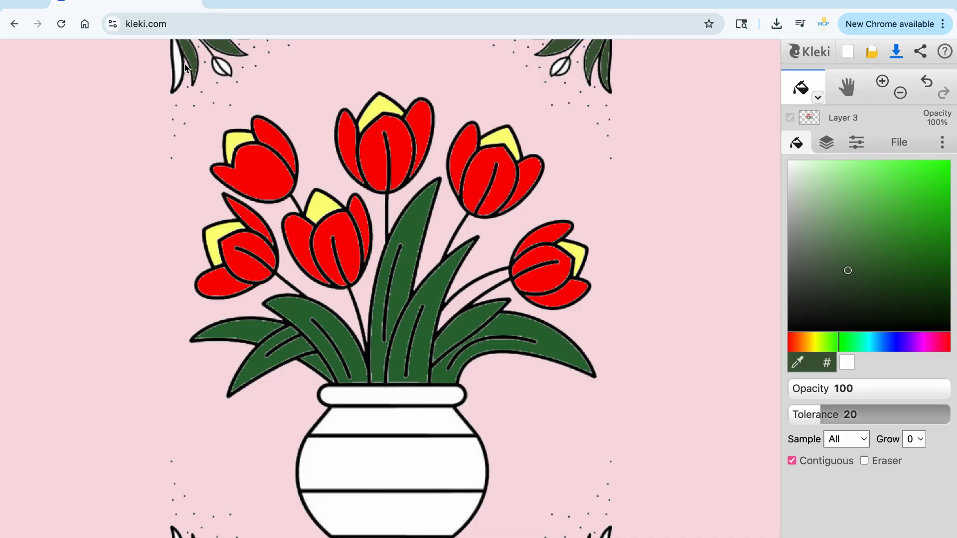
pyautogui.click(179, 67)
pyautogui.click(605, 535)
# Fill the vase's rim and its wide middle band with an orange-brown.
pyautogui.moveTo(848, 272); pyautogui.dragTo(817, 189)
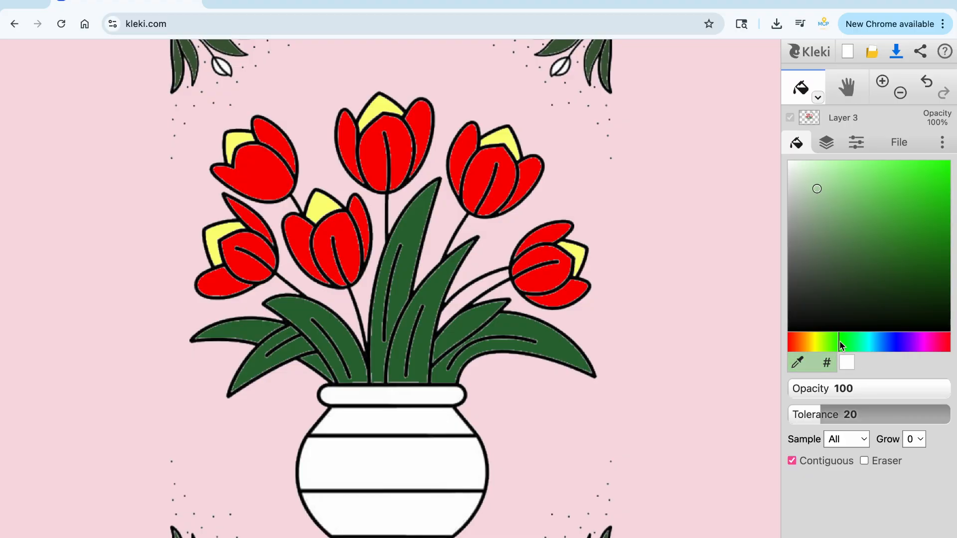
pyautogui.moveTo(840, 345); pyautogui.dragTo(805, 343)
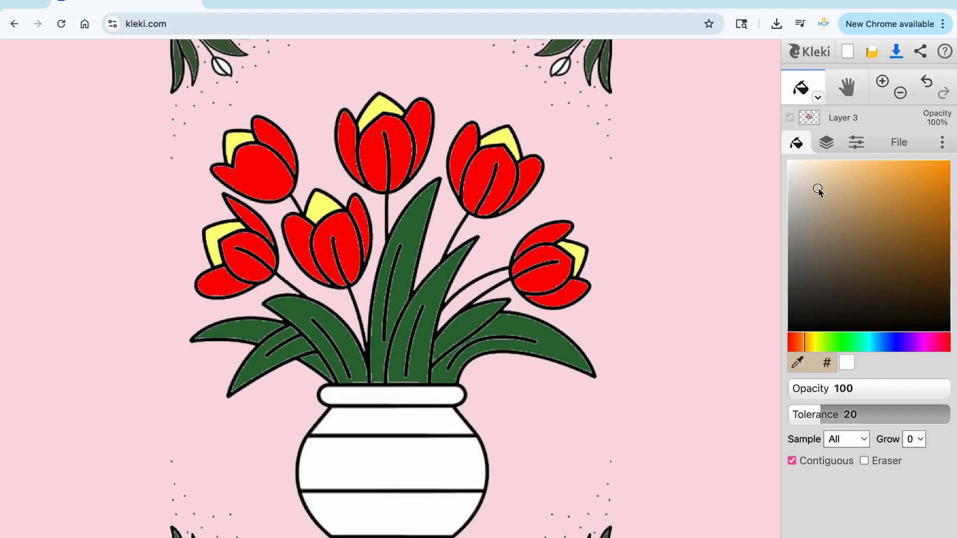
pyautogui.moveTo(816, 188); pyautogui.dragTo(940, 215)
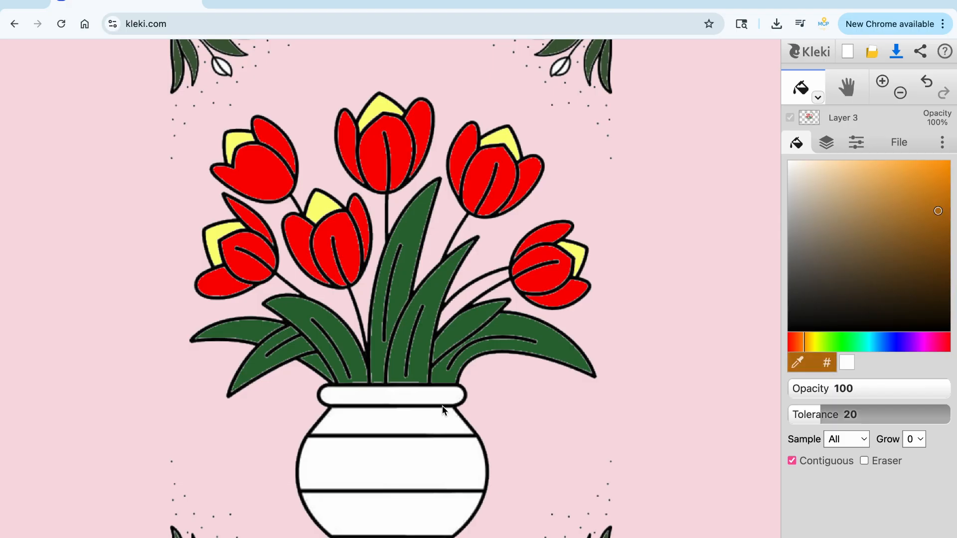
pyautogui.click(427, 399)
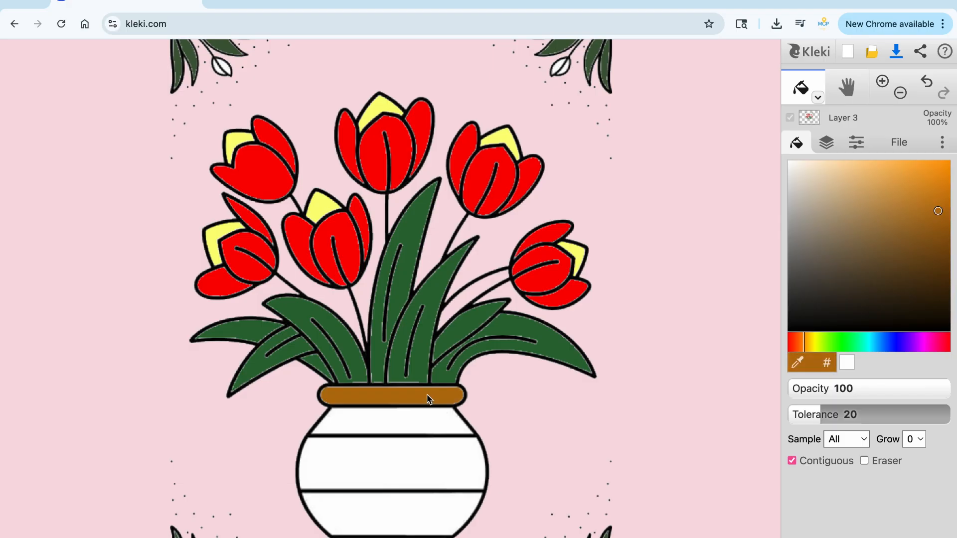
pyautogui.click(419, 462)
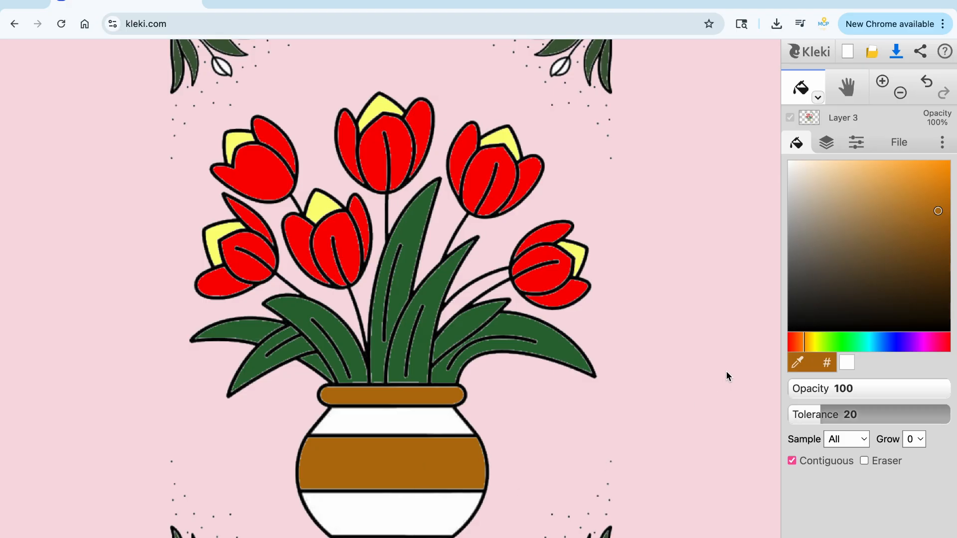
# Fill the vase's upper and lower bands with a light tan, and the small corner flower buds with pink.
pyautogui.moveTo(939, 216); pyautogui.dragTo(855, 170)
pyautogui.click(441, 417)
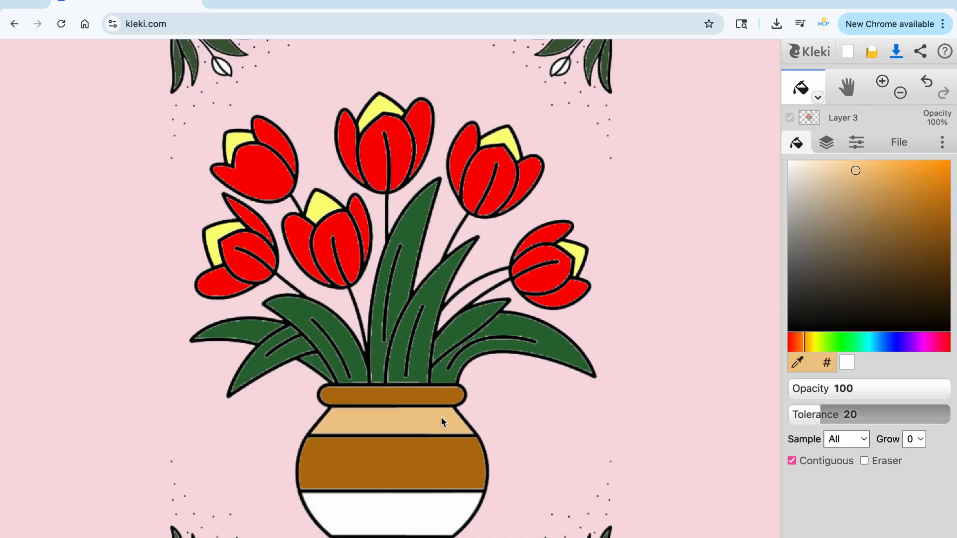
pyautogui.click(427, 503)
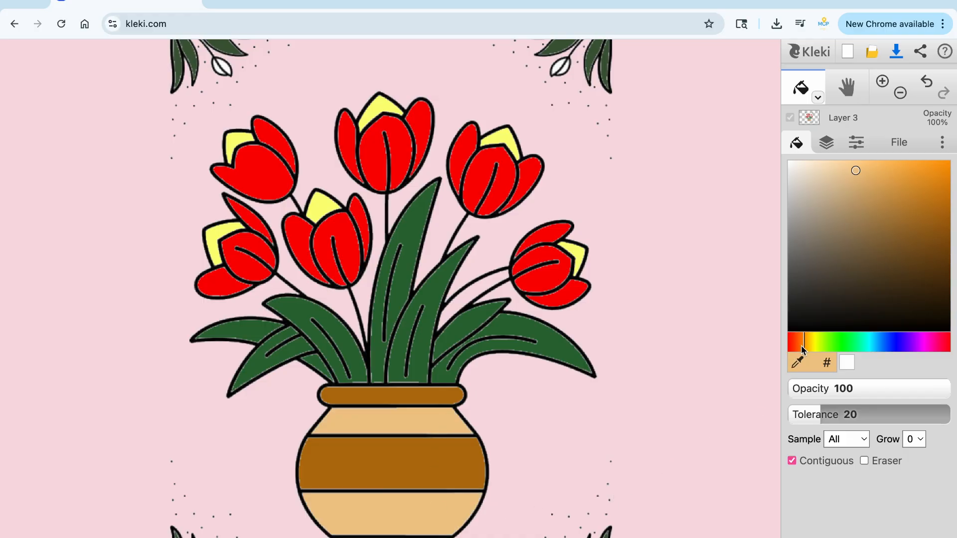
pyautogui.moveTo(802, 342); pyautogui.dragTo(839, 345)
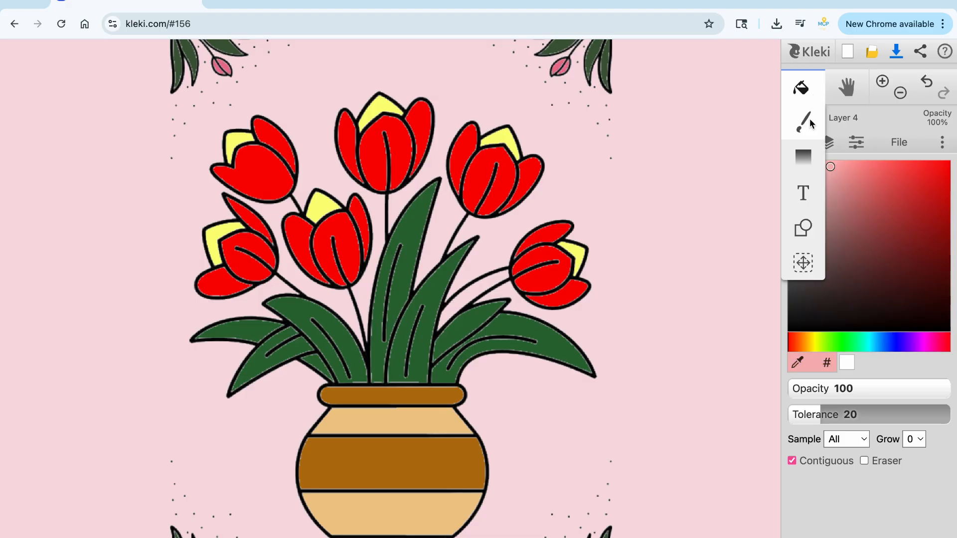
# Brush soft light-red shading over the background above and beside the upper-left tulips on Layer 4, undoing the last strokes.
pyautogui.click(802, 122)
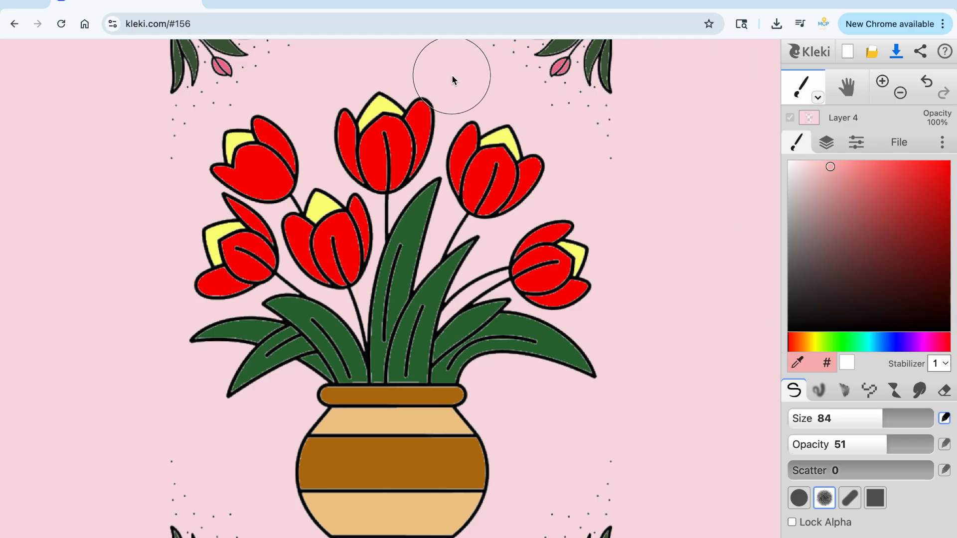
pyautogui.moveTo(449, 81)
pyautogui.mouseDown()
pyautogui.moveTo(506, 99)
pyautogui.moveTo(347, 62)
pyautogui.moveTo(329, 85)
pyautogui.moveTo(276, 78)
pyautogui.moveTo(200, 121)
pyautogui.moveTo(199, 158)
pyautogui.moveTo(296, 142)
pyautogui.moveTo(300, 125)
pyautogui.moveTo(314, 161)
pyautogui.moveTo(249, 170)
pyautogui.moveTo(205, 210)
pyautogui.moveTo(182, 252)
pyautogui.moveTo(189, 318)
pyautogui.moveTo(227, 309)
pyautogui.moveTo(202, 313)
pyautogui.mouseUp()
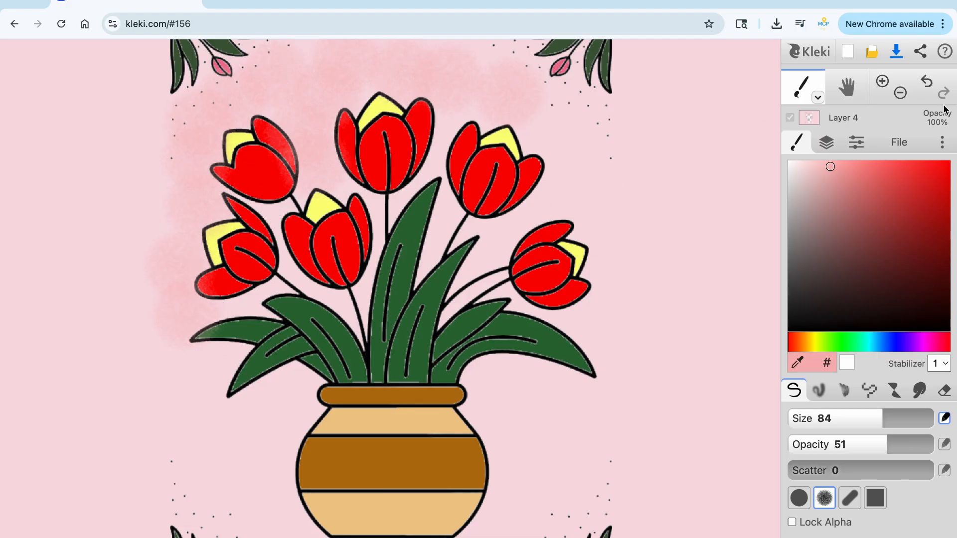
pyautogui.click(925, 82)
pyautogui.click(926, 81)
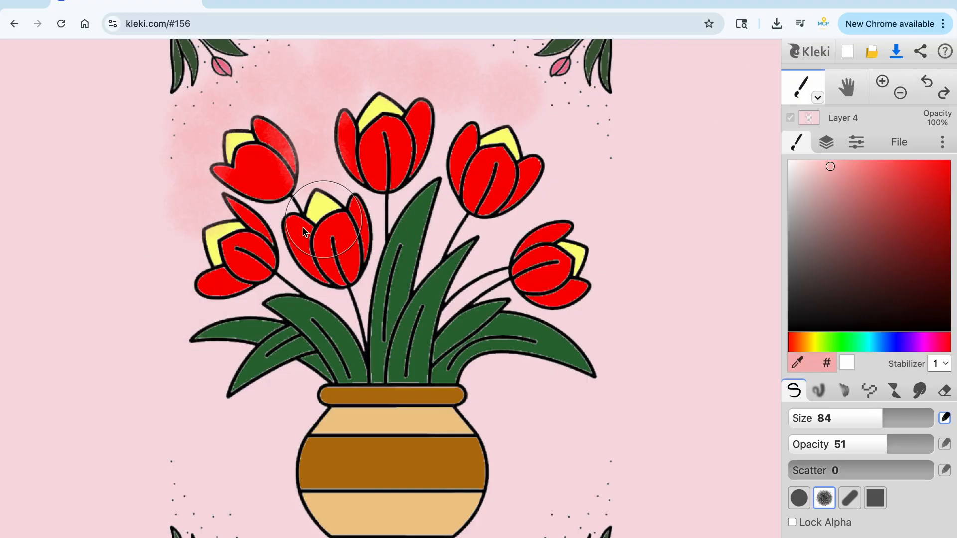
# Continue the soft light-red brush shading over the rest of the background around the tulips, leaves and vase.
pyautogui.moveTo(523, 90)
pyautogui.mouseDown()
pyautogui.moveTo(570, 141)
pyautogui.moveTo(576, 176)
pyautogui.moveTo(550, 201)
pyautogui.moveTo(581, 202)
pyautogui.mouseUp()
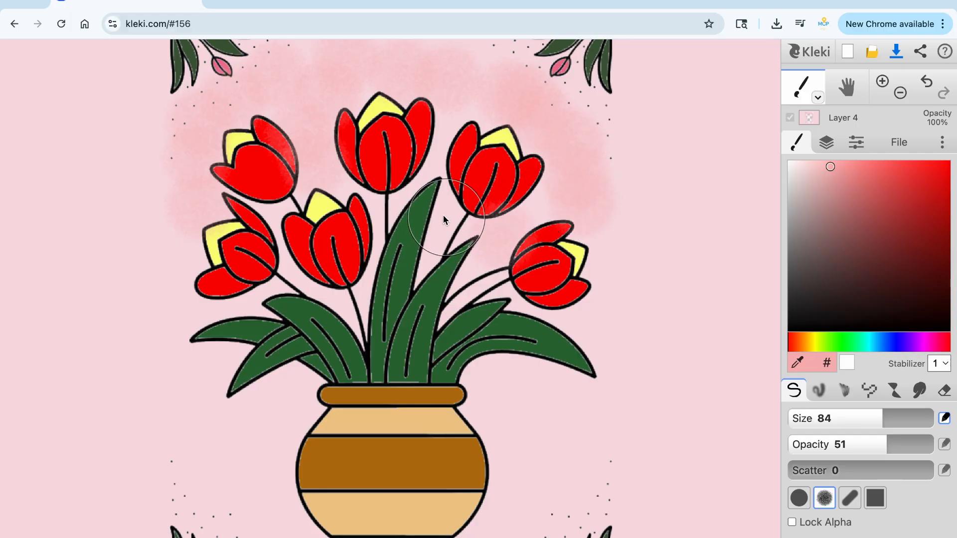
pyautogui.moveTo(444, 219)
pyautogui.mouseDown()
pyautogui.moveTo(431, 174)
pyautogui.moveTo(389, 212)
pyautogui.moveTo(346, 195)
pyautogui.moveTo(291, 251)
pyautogui.moveTo(291, 281)
pyautogui.moveTo(336, 291)
pyautogui.moveTo(253, 291)
pyautogui.moveTo(234, 322)
pyautogui.moveTo(216, 322)
pyautogui.moveTo(194, 394)
pyautogui.moveTo(289, 399)
pyautogui.moveTo(258, 434)
pyautogui.moveTo(214, 435)
pyautogui.moveTo(207, 477)
pyautogui.moveTo(253, 484)
pyautogui.moveTo(257, 510)
pyautogui.moveTo(277, 525)
pyautogui.moveTo(274, 448)
pyautogui.mouseUp()
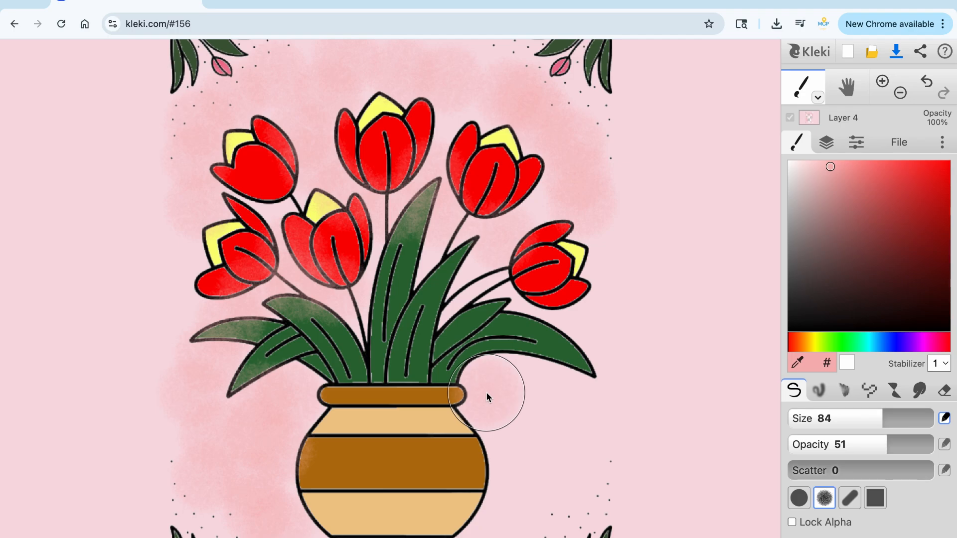
pyautogui.moveTo(488, 397)
pyautogui.mouseDown()
pyautogui.moveTo(512, 384)
pyautogui.moveTo(509, 411)
pyautogui.moveTo(530, 457)
pyautogui.moveTo(563, 463)
pyautogui.moveTo(571, 304)
pyautogui.moveTo(573, 476)
pyautogui.moveTo(513, 523)
pyautogui.moveTo(468, 537)
pyautogui.mouseUp()
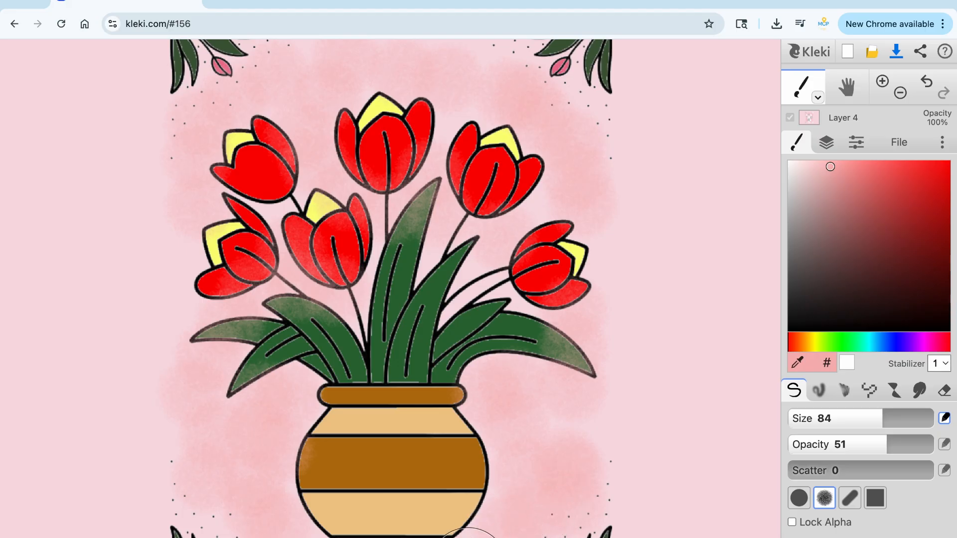
pyautogui.moveTo(323, 536)
pyautogui.mouseDown()
pyautogui.moveTo(320, 513)
pyautogui.moveTo(314, 537)
pyautogui.mouseUp()
pyautogui.moveTo(498, 537)
pyautogui.mouseDown()
pyautogui.moveTo(566, 519)
pyautogui.moveTo(583, 438)
pyautogui.mouseUp()
pyautogui.moveTo(569, 139)
pyautogui.mouseDown()
pyautogui.moveTo(559, 81)
pyautogui.moveTo(517, 60)
pyautogui.moveTo(556, 76)
pyautogui.moveTo(577, 111)
pyautogui.mouseUp()
pyautogui.moveTo(220, 61); pyautogui.dragTo(195, 119)
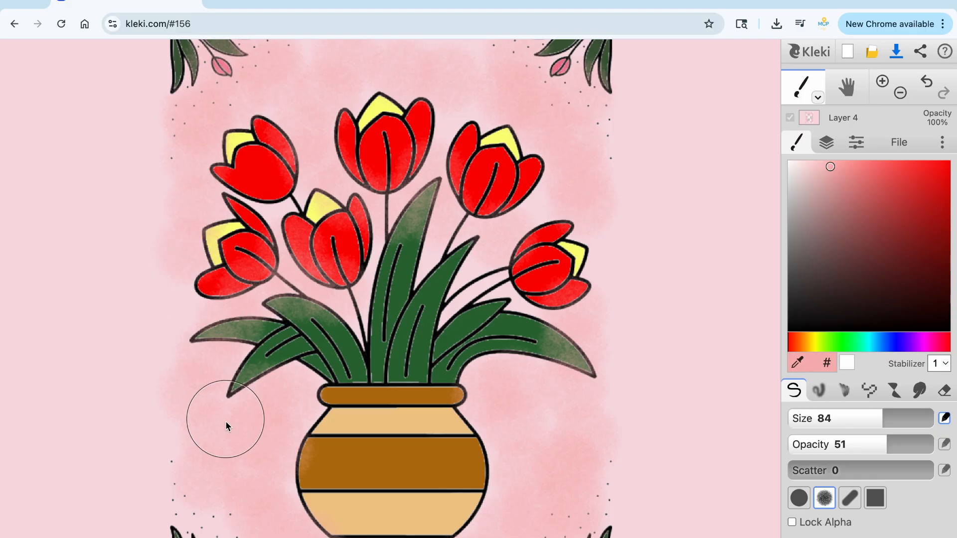
# Move Layer 3 with the coloured flowers above the background layer, Layer 4.
pyautogui.click(841, 120)
pyautogui.moveTo(806, 246)
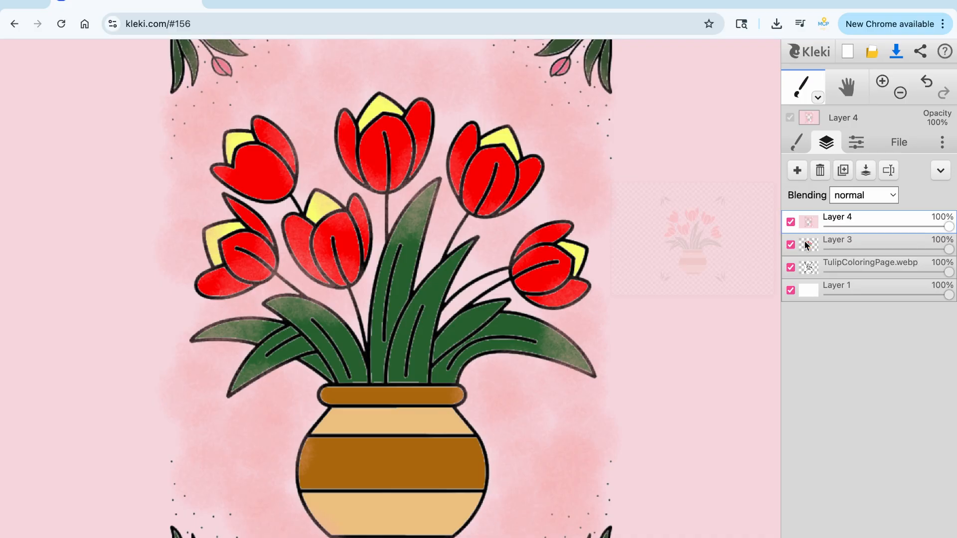
pyautogui.moveTo(808, 250); pyautogui.dragTo(808, 230)
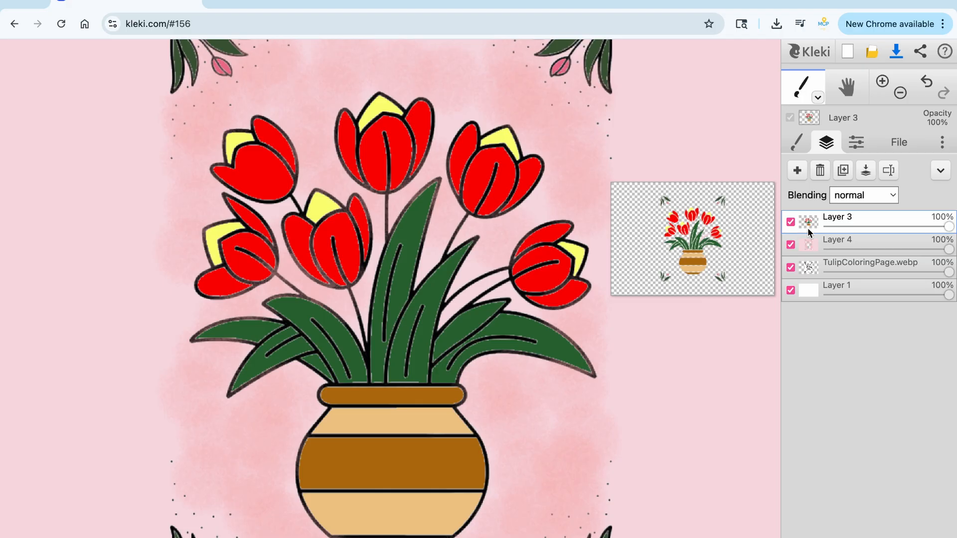
# Select the TulipColoringPage.webp line-art layer.
pyautogui.moveTo(809, 269)
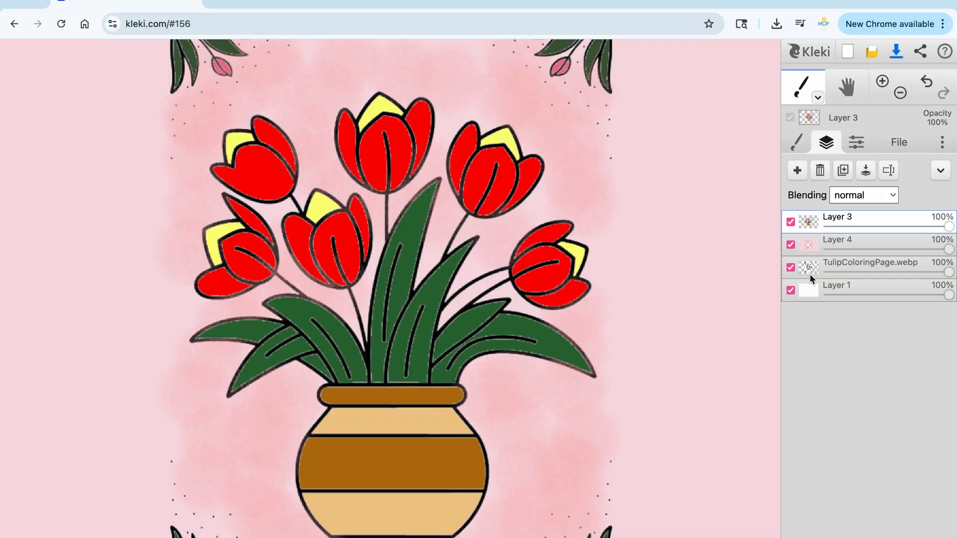
pyautogui.click(809, 269)
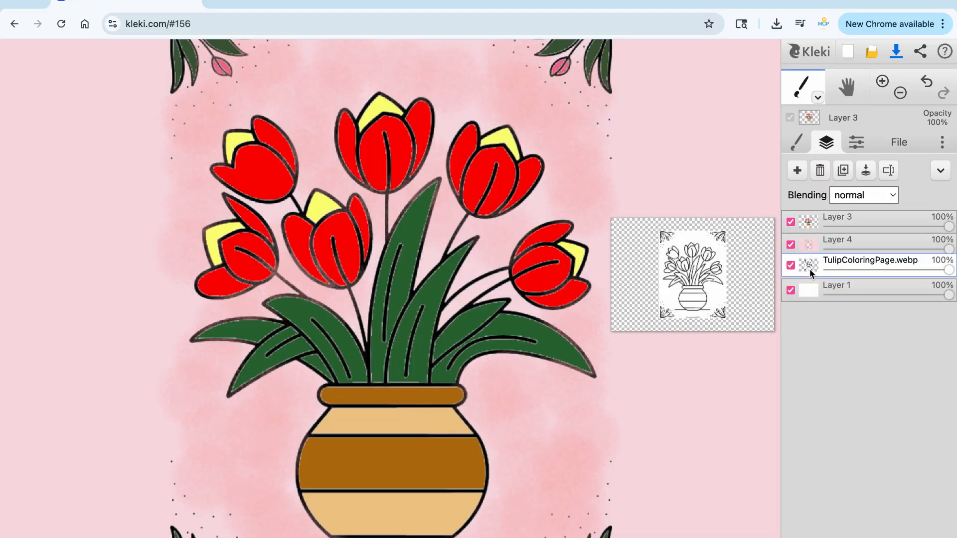
pyautogui.moveTo(810, 268)
pyautogui.mouseDown()
pyautogui.moveTo(809, 250)
pyautogui.moveTo(810, 275)
pyautogui.mouseUp()
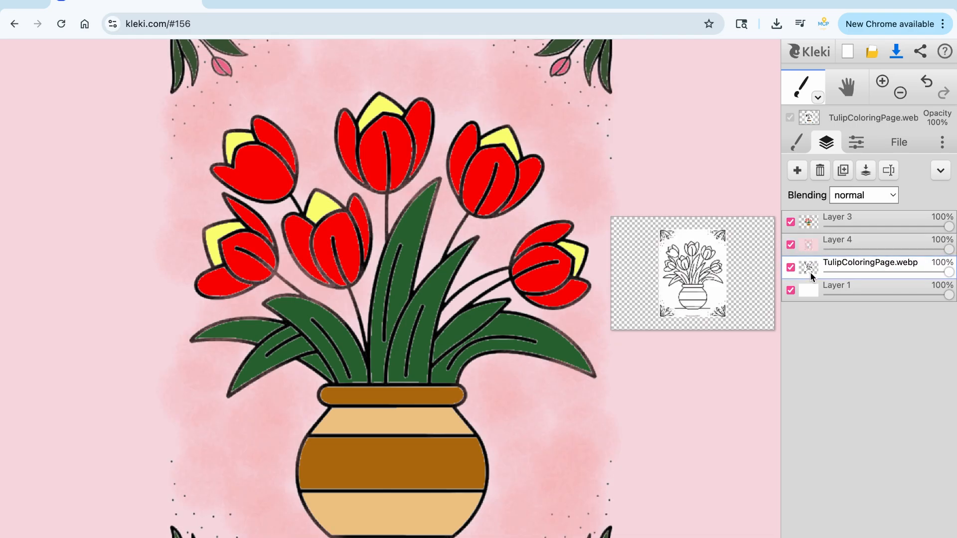